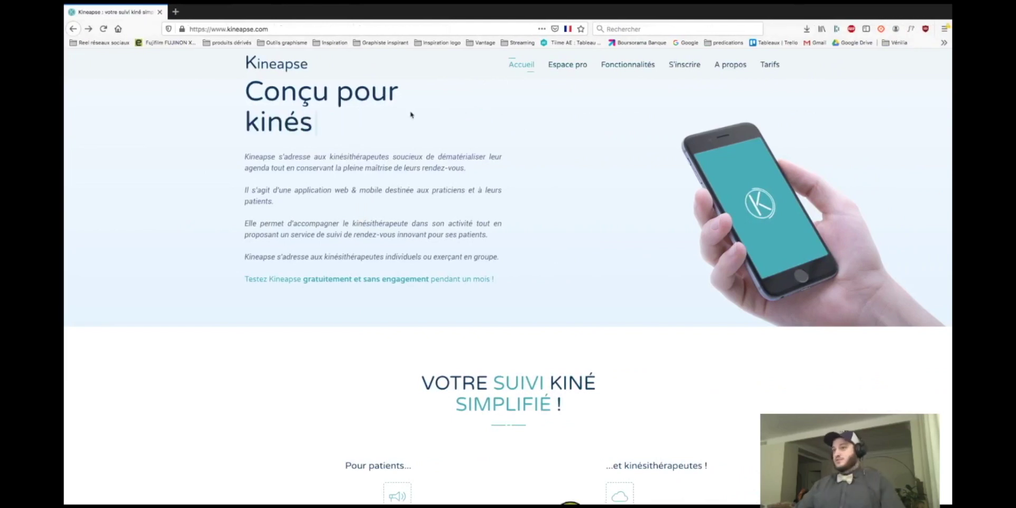
Use WhatFont to identify the Kineapse site headline font as Varela Round 400, then dismiss the details.
scroll(545, 312, "down", 3)
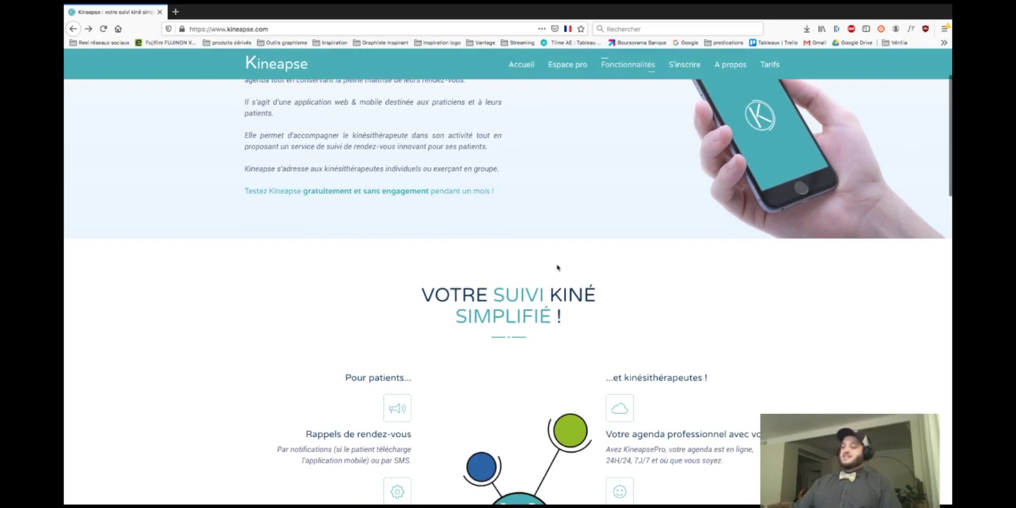
scroll(630, 315, "up", 3)
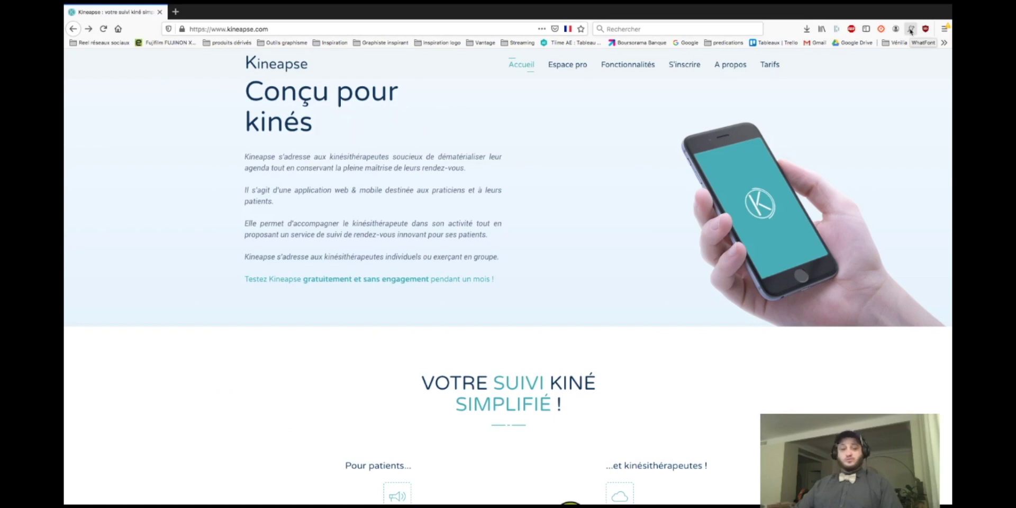
left_click(911, 30)
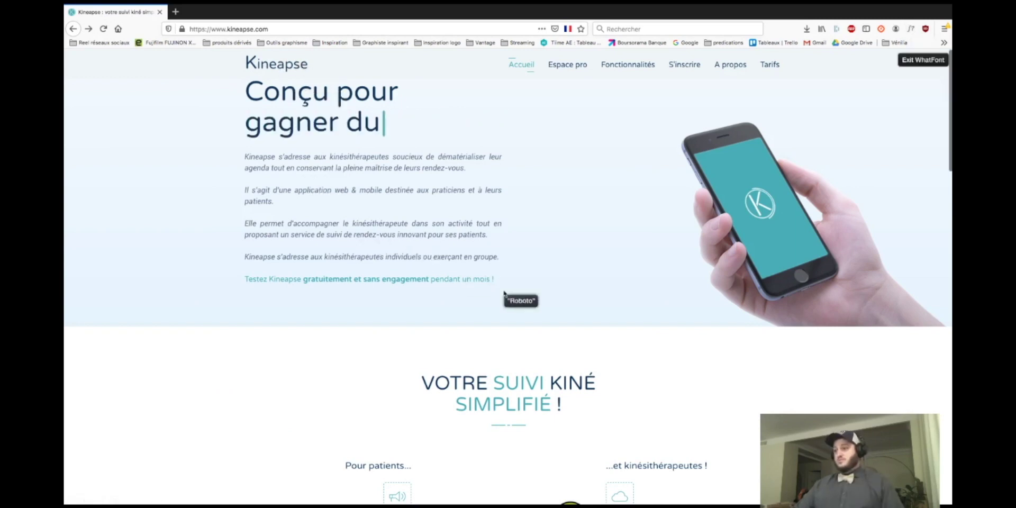
left_click(278, 67)
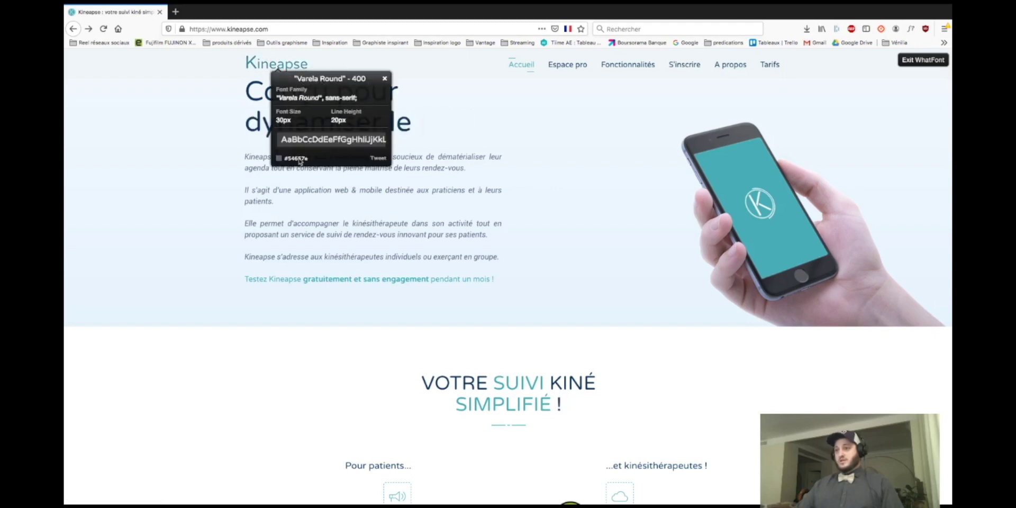
left_click(385, 79)
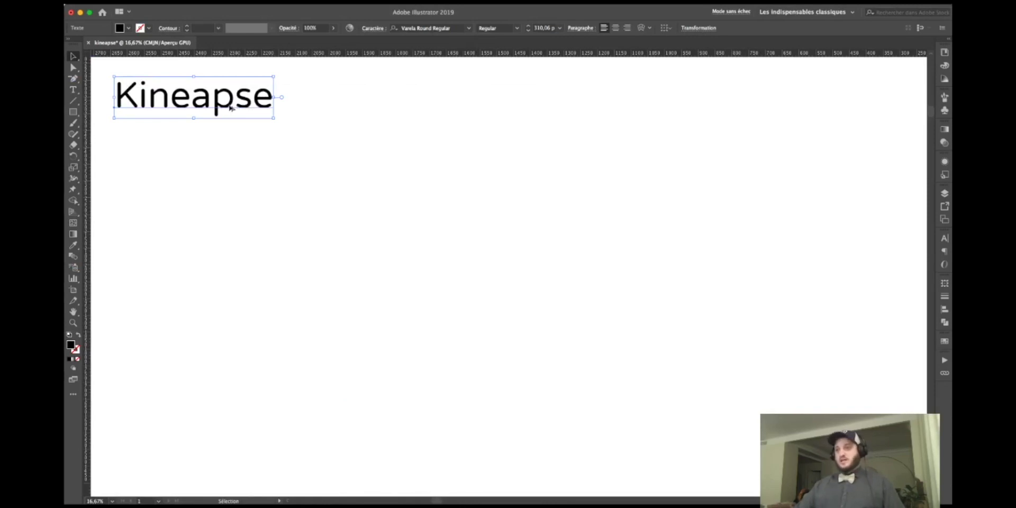
Duplicate the Kineapse text to the right and convert the copy to outlines with Vectoriser.
left_click_drag(229, 106, 403, 106)
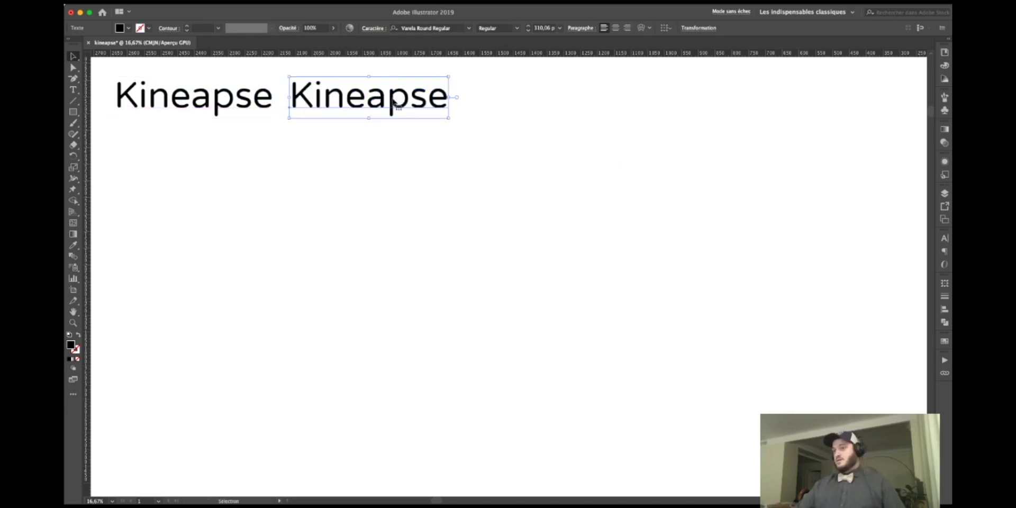
right_click(416, 99)
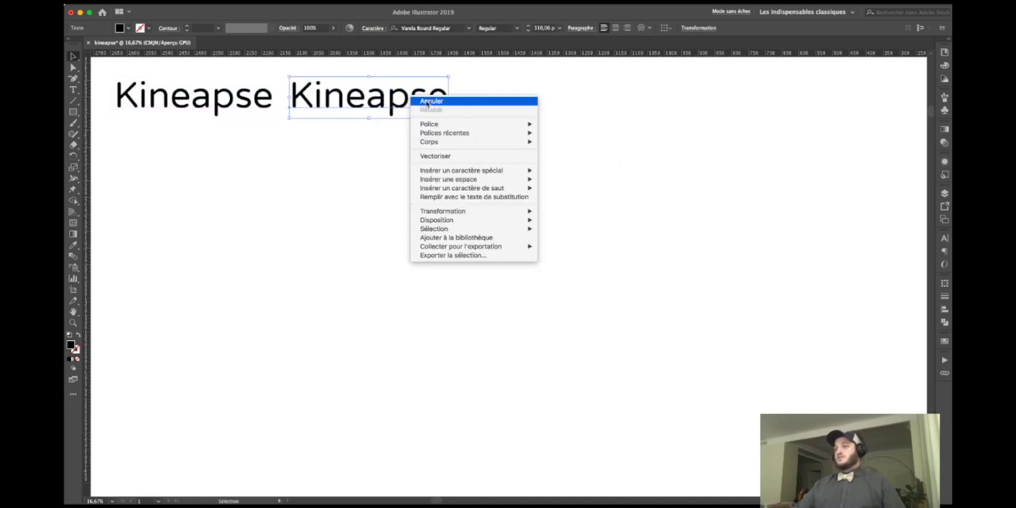
left_click(524, 158)
key("ctrl+plus")
key("ctrl+plus")
key("ctrl+plus")
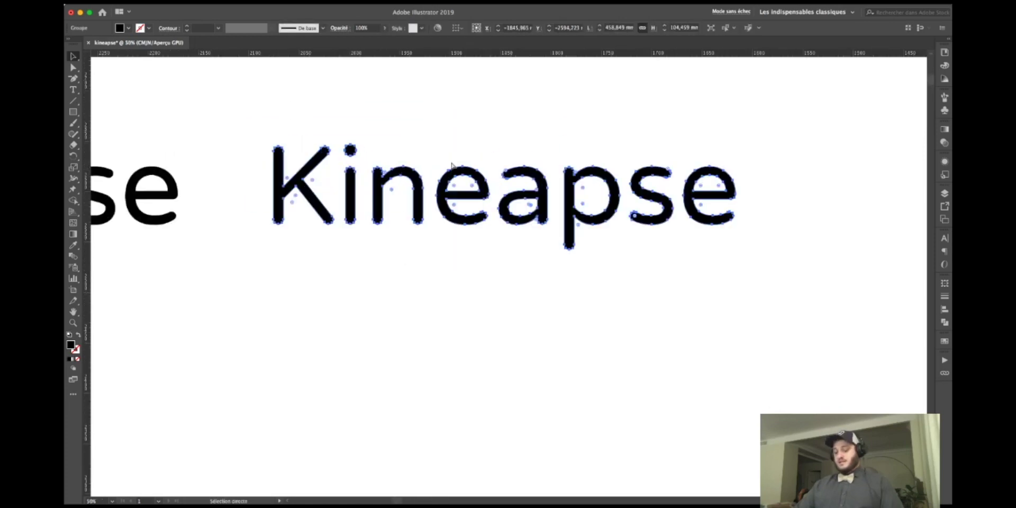
left_click(399, 136)
key("ctrl+plus")
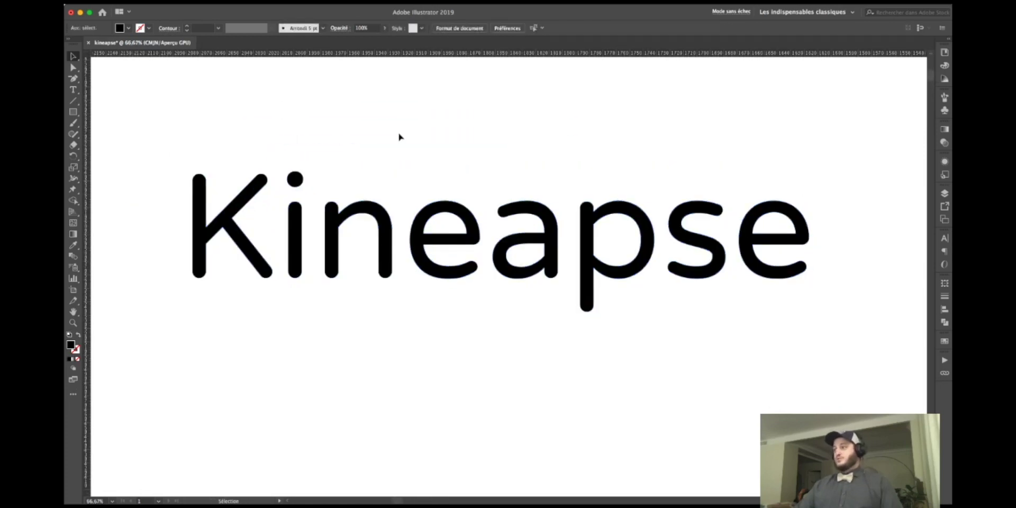
left_click(295, 185)
key("ctrl+minus")
key("ctrl+minus")
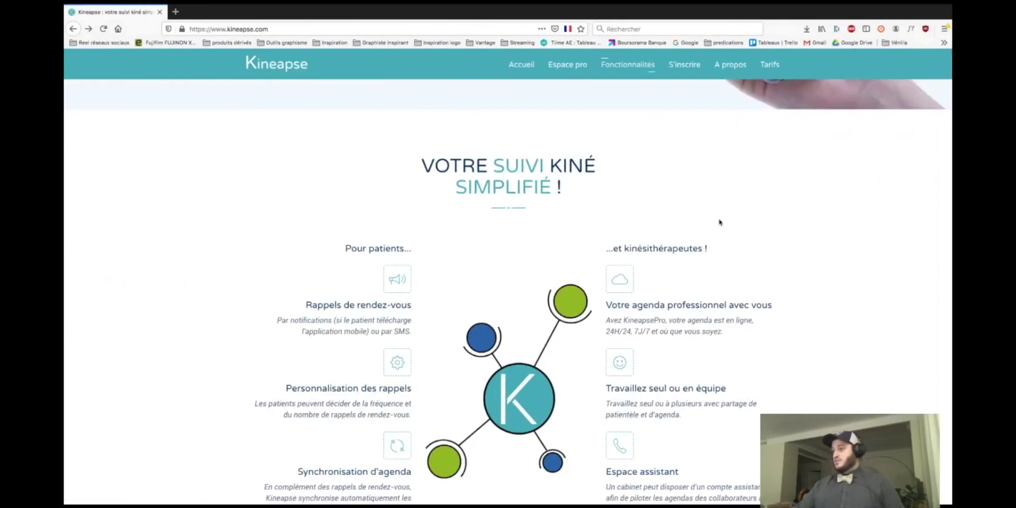
scroll(720, 220, "down", 1)
scroll(719, 220, "down", 2)
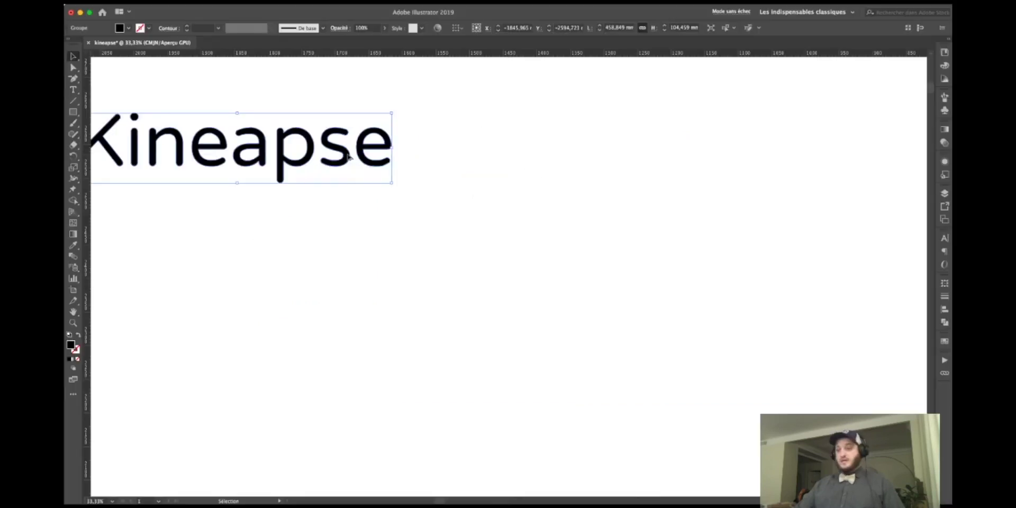
Duplicate the outlined wordmark to the right and draw a narrow rectangle against its K stem.
left_click_drag(451, 162, 763, 164)
left_click(725, 225)
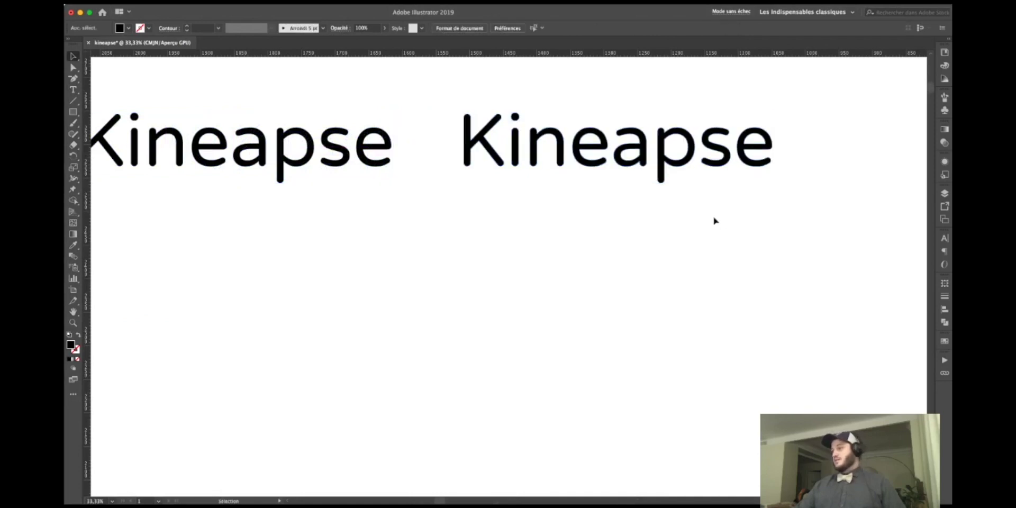
scroll(662, 201, "right", 3)
double_click(394, 140)
key("ctrl+plus")
key("ctrl+plus")
key("ctrl+plus")
key("ctrl+plus")
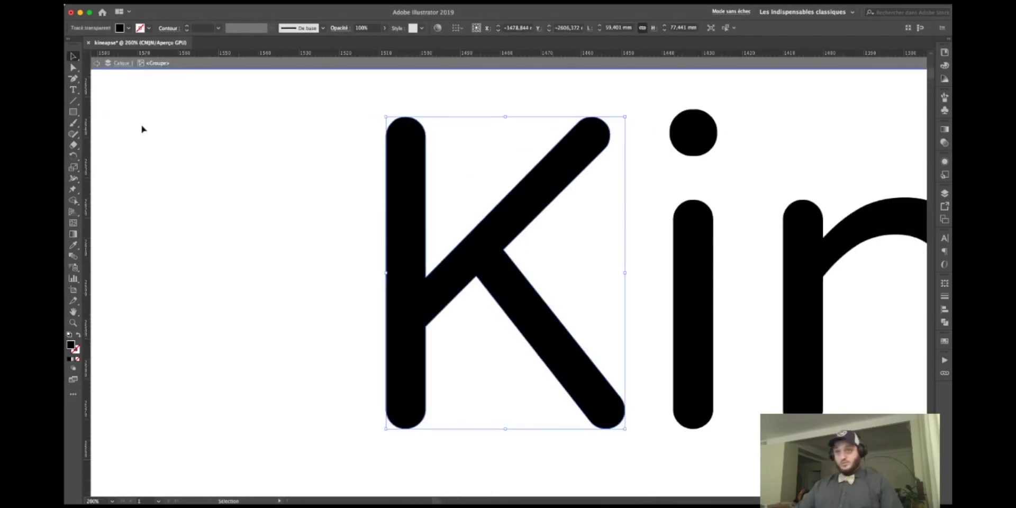
left_click(74, 112)
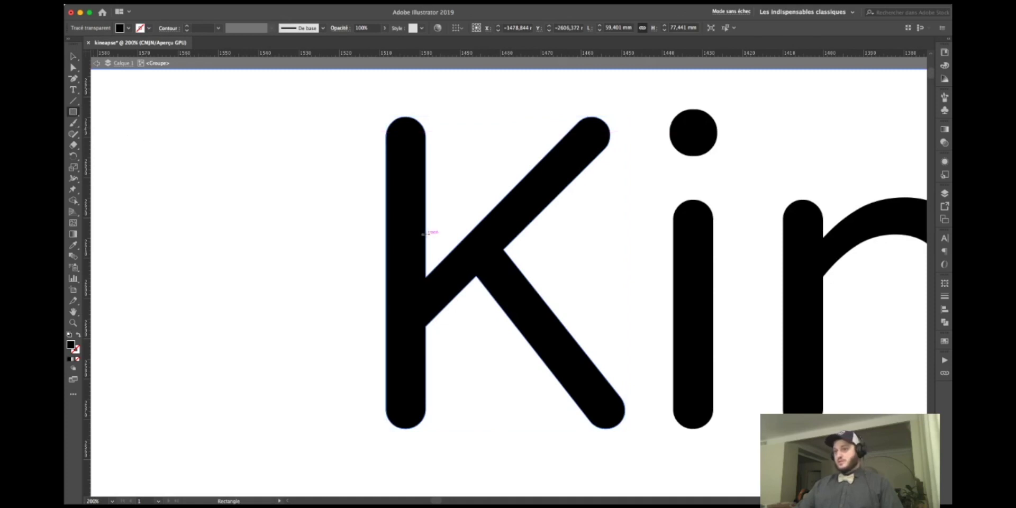
left_click_drag(427, 235, 449, 341)
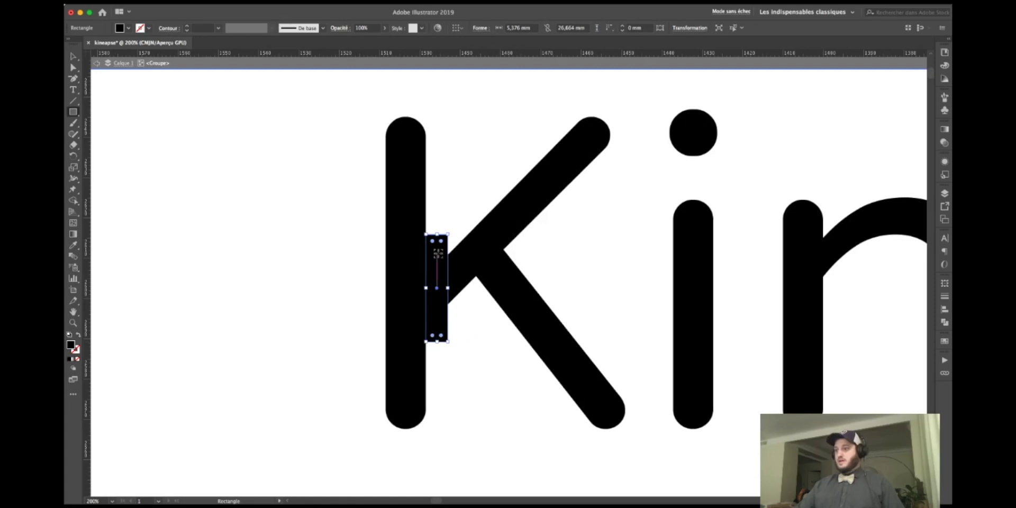
left_click(78, 57)
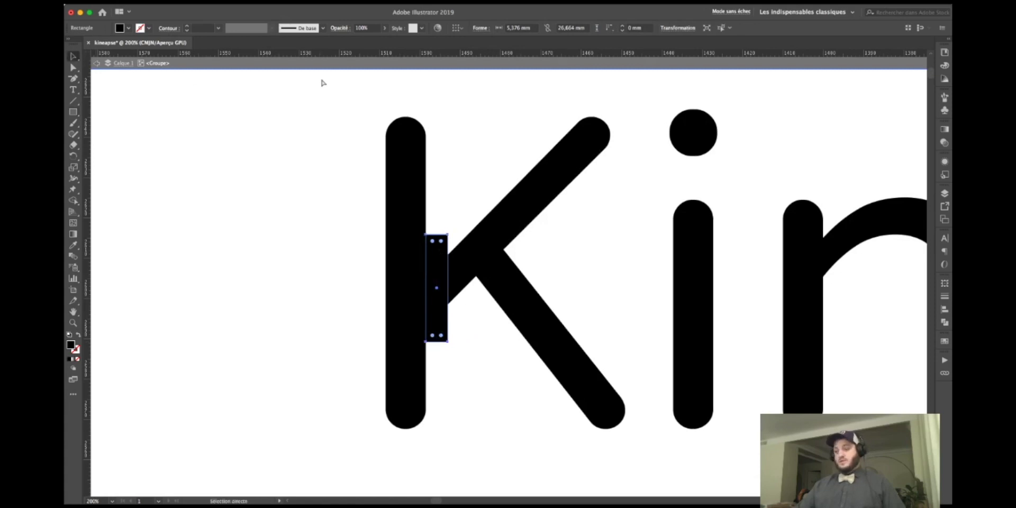
key("super+minus")
Copy and paste the K with its rectangles, then place a duplicate K to its right.
left_click_drag(284, 209, 574, 358)
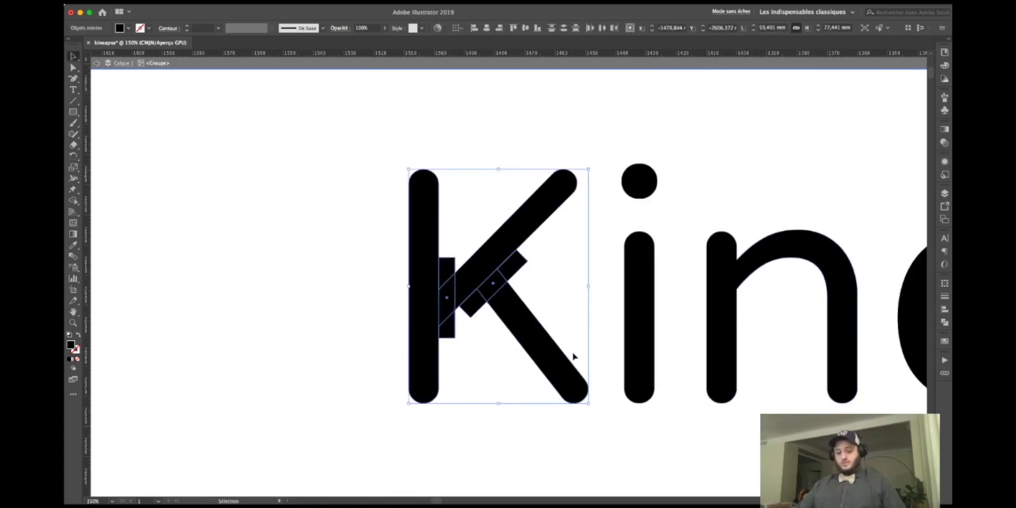
key("super+c")
scroll(574, 357, "down", 5)
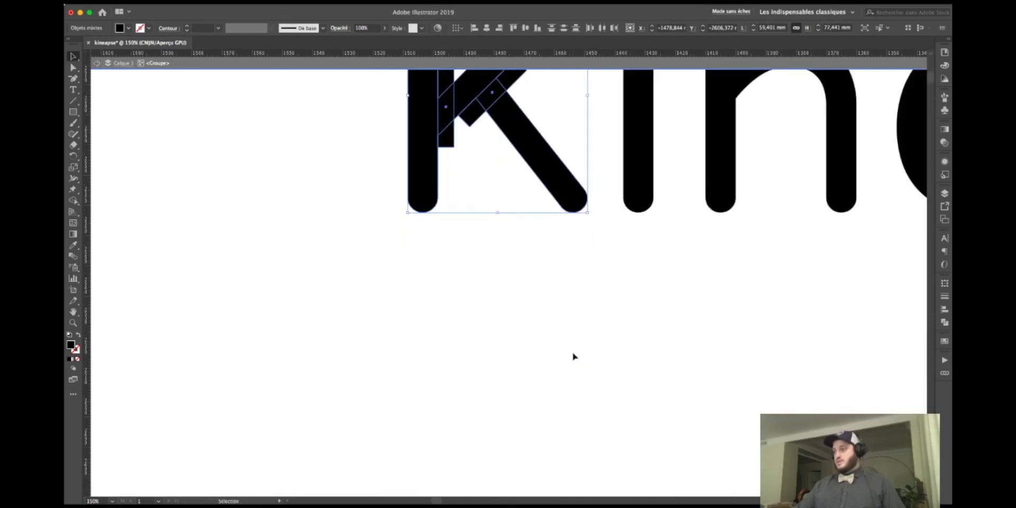
scroll(527, 288, "right", 3)
key("super+v")
left_click_drag(527, 289, 476, 402)
scroll(576, 323, "down", 5)
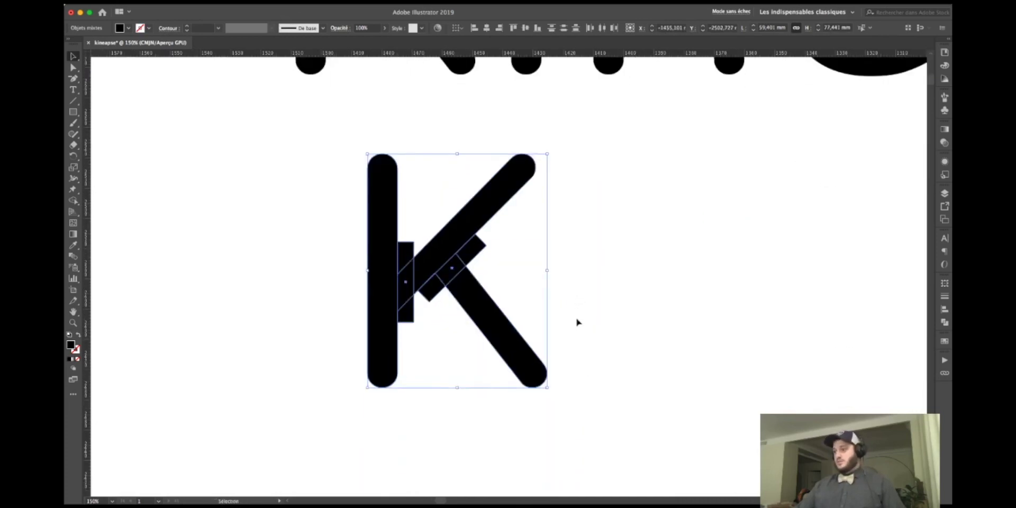
scroll(528, 298, "down", 2)
left_click_drag(527, 298, 517, 318)
scroll(560, 313, "right", 5)
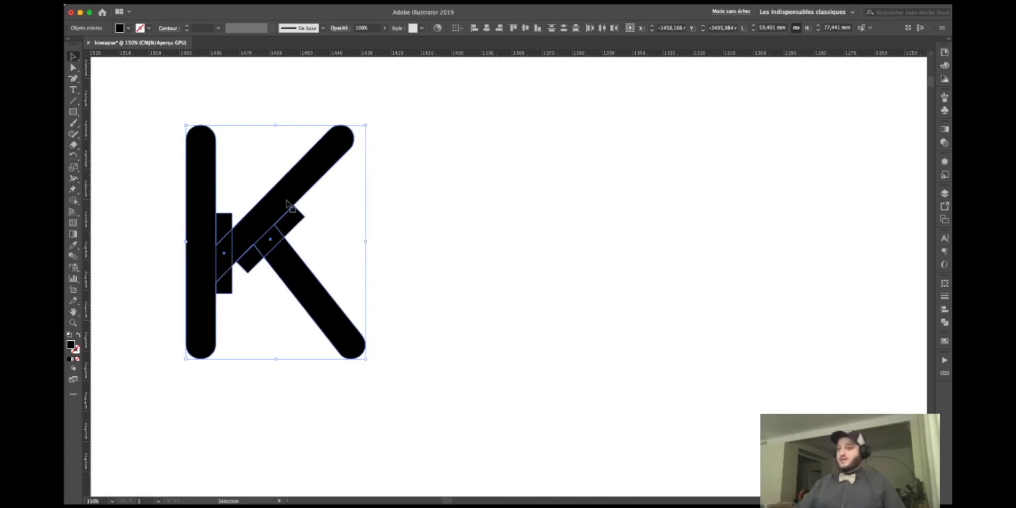
left_click_drag(287, 203, 527, 203)
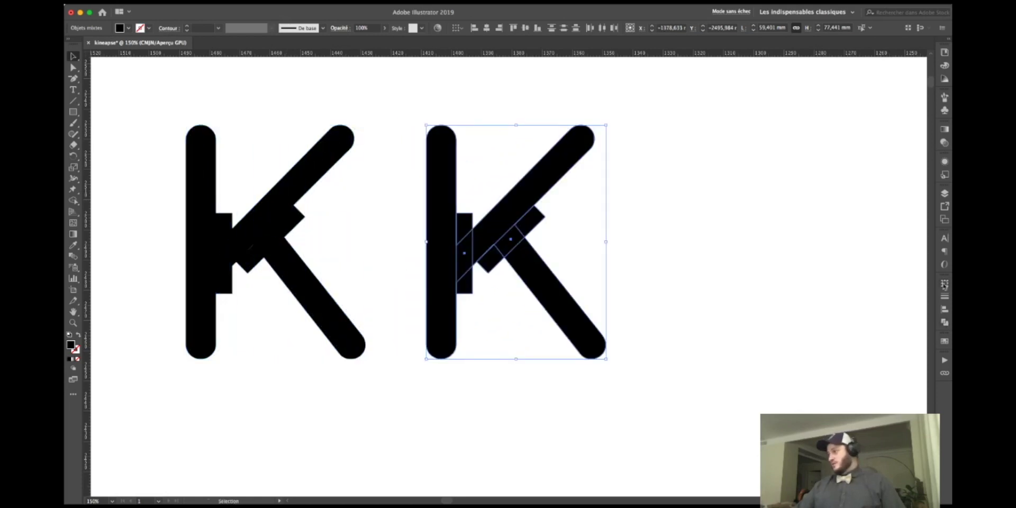
Divide the right K with Pathfinder and delete the leftover rectangle piece.
left_click(945, 324)
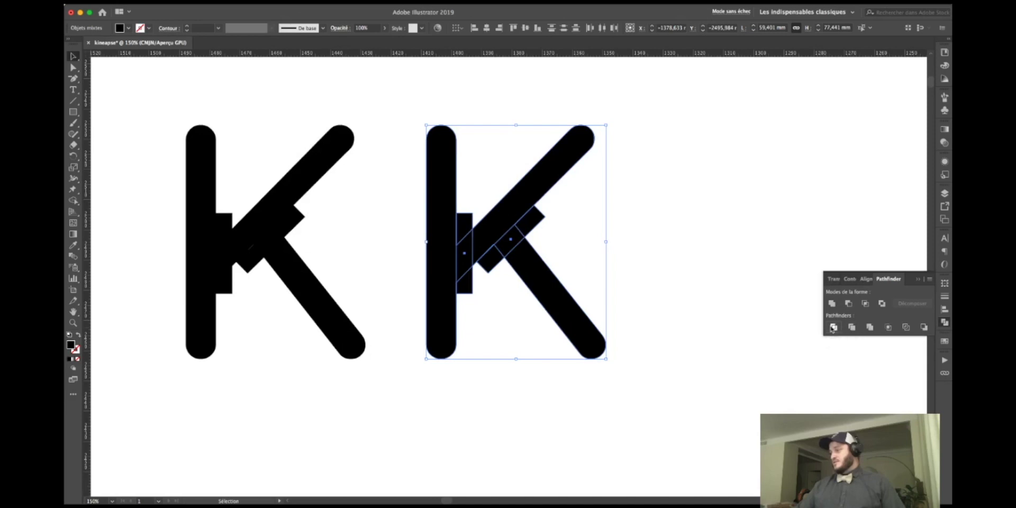
left_click(833, 328)
double_click(464, 281)
key("Delete")
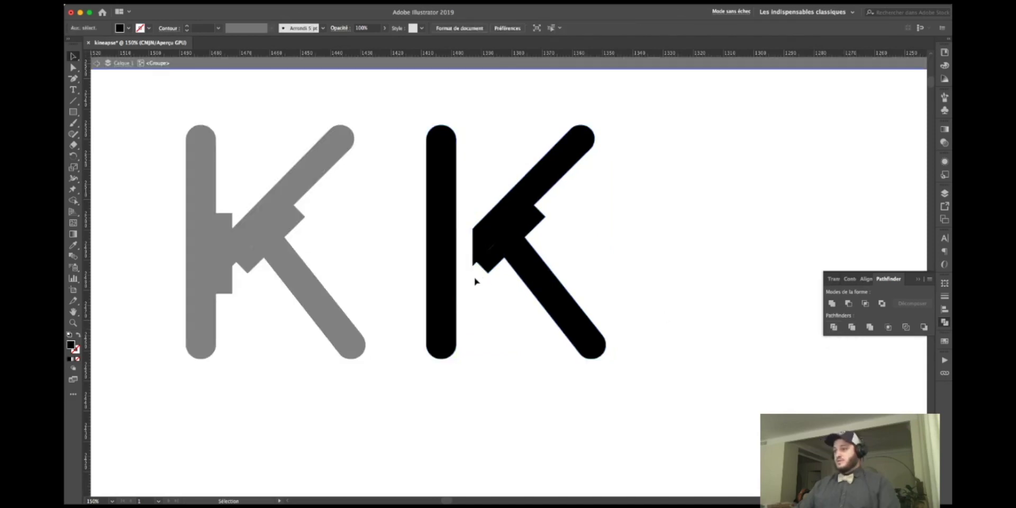
Delete the remaining junction fragments so the stem and both arms stand separately.
left_click(535, 227)
key("Delete")
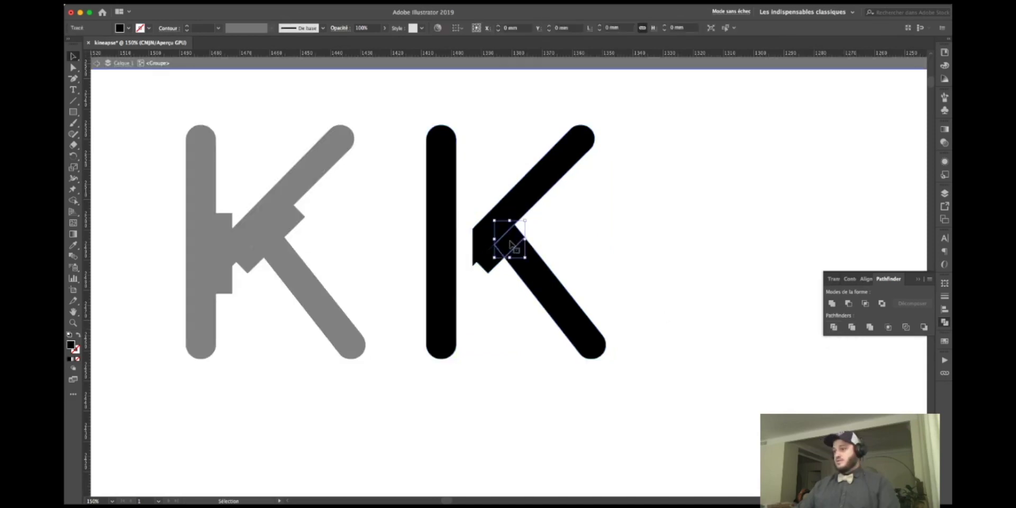
key("Delete")
left_click(484, 254)
key("Delete")
left_click(522, 216)
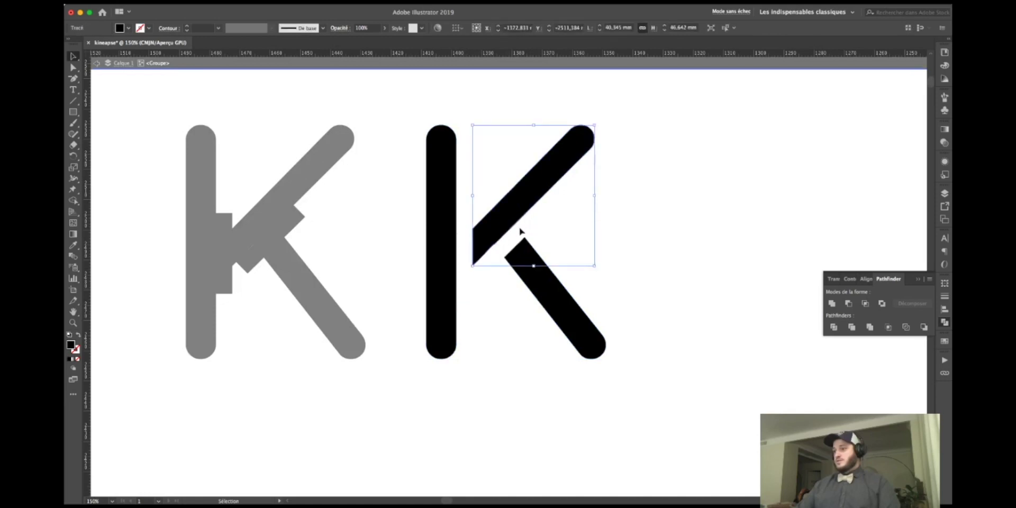
key("Escape")
key("super+plus")
key("super+plus")
key("super+plus")
left_click(74, 79, "alt")
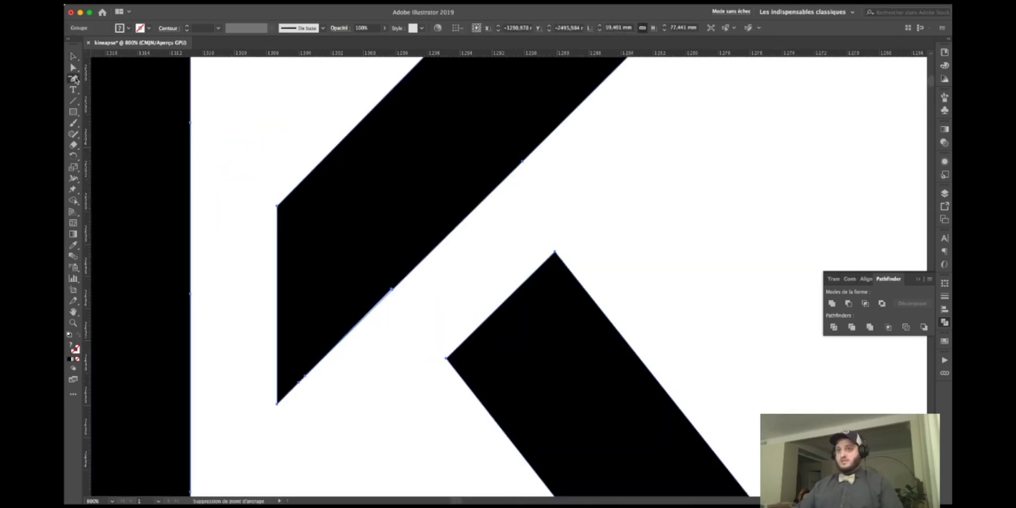
Remove the stray anchor on the K's upper diagonal with the Delete Anchor Point tool.
key("a")
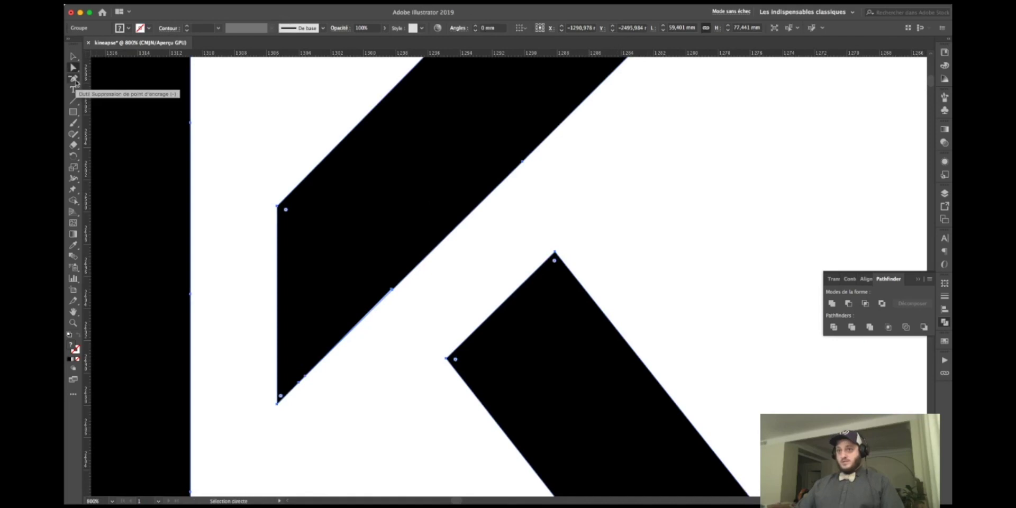
left_click(75, 81)
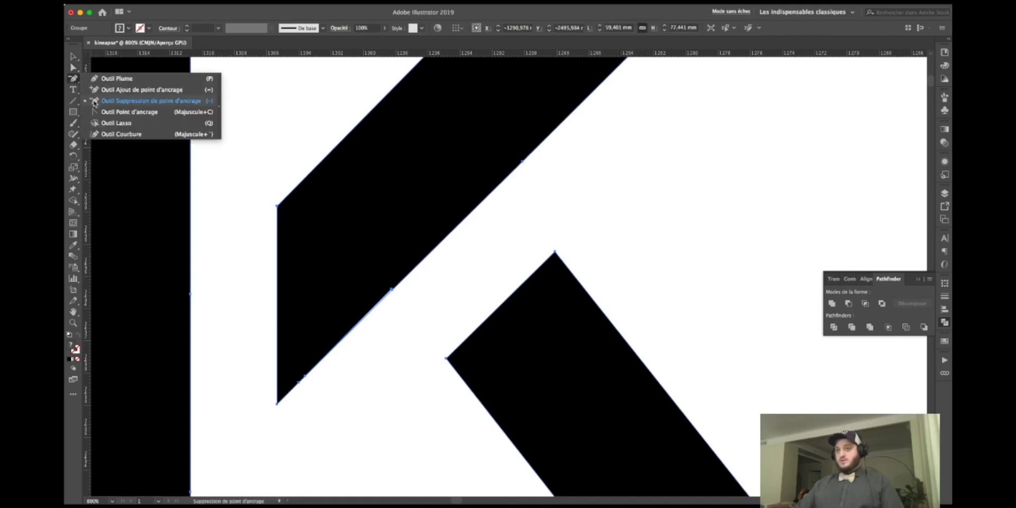
left_click(106, 101)
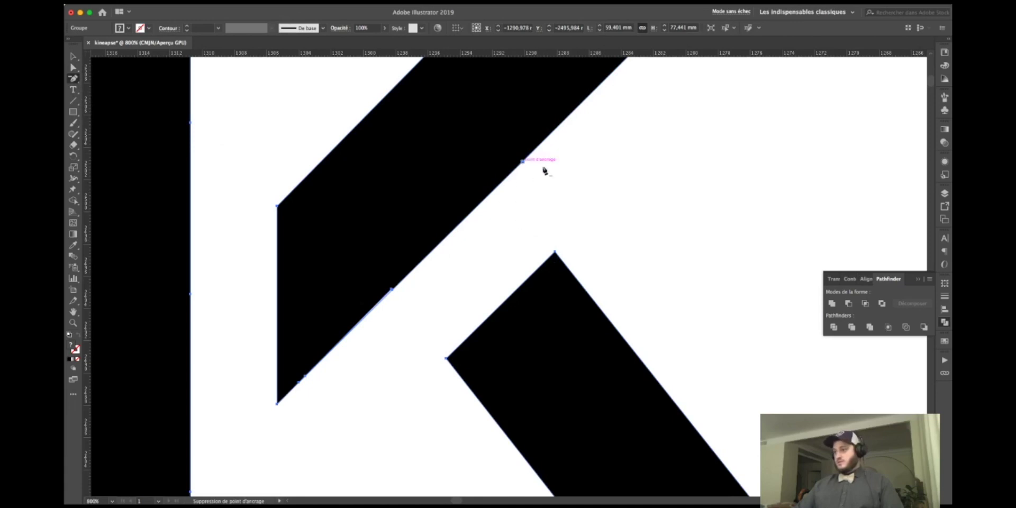
scroll(545, 171, "up", 3)
scroll(609, 195, "right", 3)
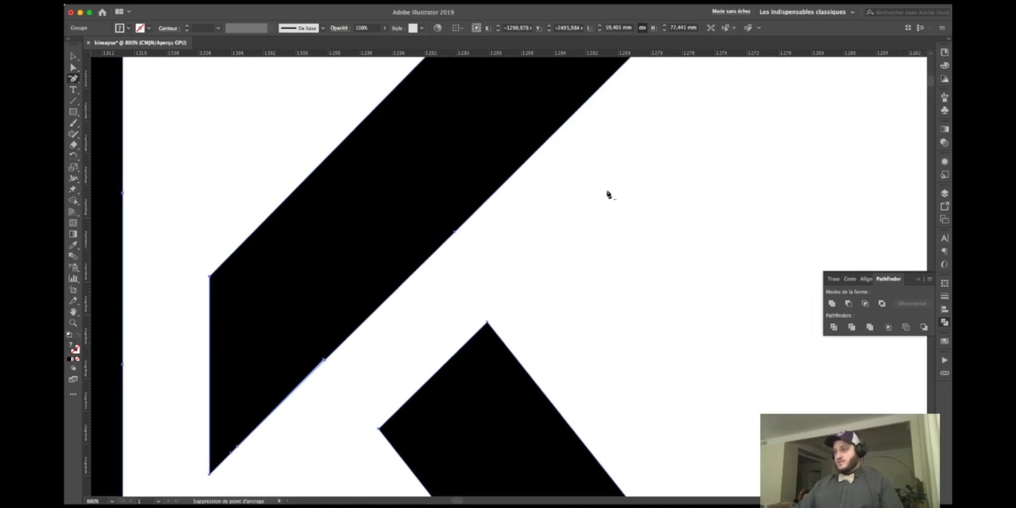
left_click(324, 360)
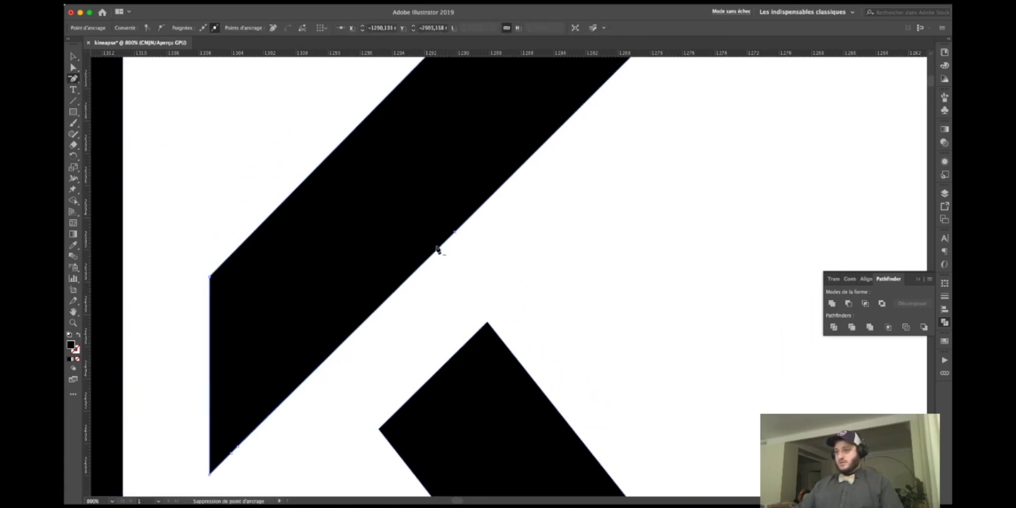
scroll(470, 231, "left", 5)
scroll(374, 156, "up", 3)
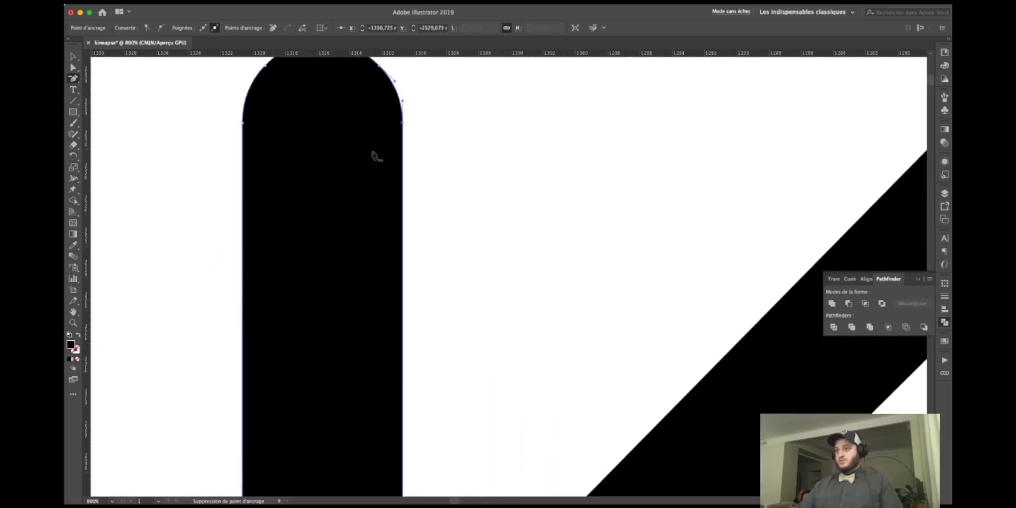
scroll(360, 220, "down", 15)
scroll(360, 220, "left", 2)
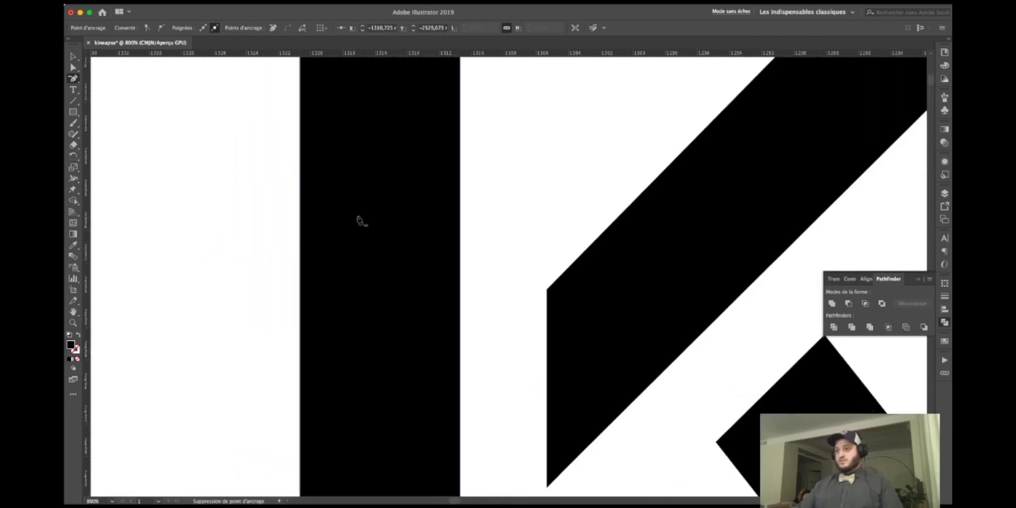
Review the split K within the Kineapse wordmark and select the whole wordmark.
key("ctrl+minus")
key("ctrl+minus")
key("ctrl+minus")
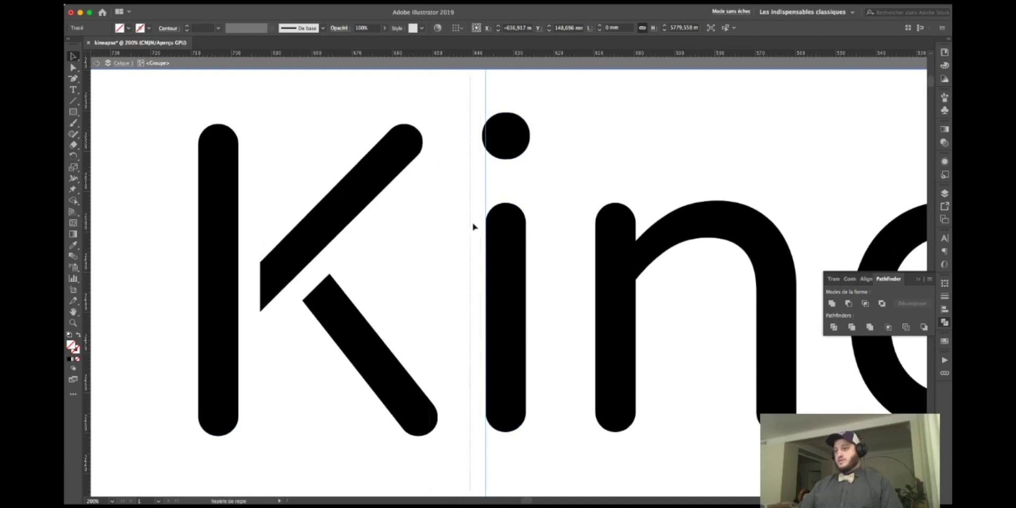
key("v")
left_click(516, 142)
double_click(516, 142)
key("Escape")
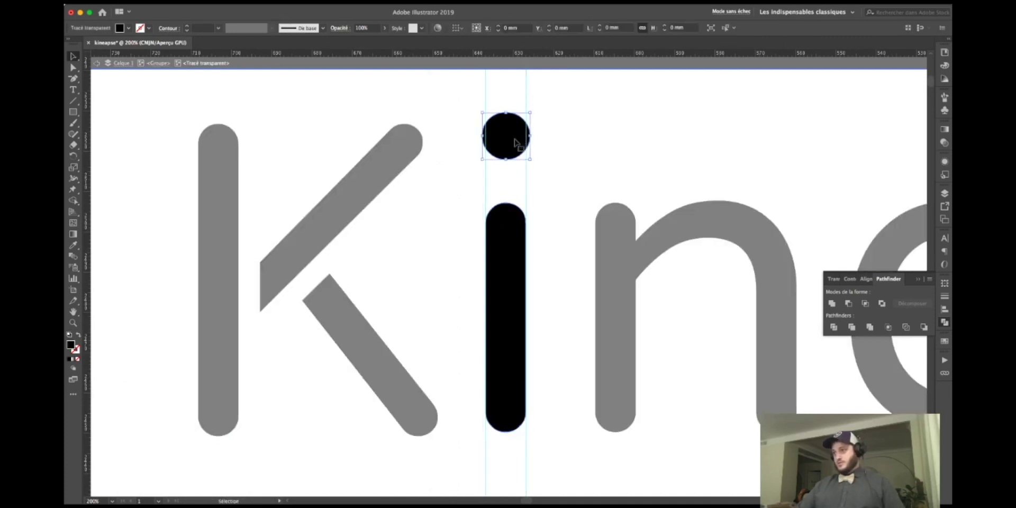
key("Escape")
key("ctrl+minus")
key("ctrl+minus")
key("ctrl+minus")
scroll(468, 197, "left", 3)
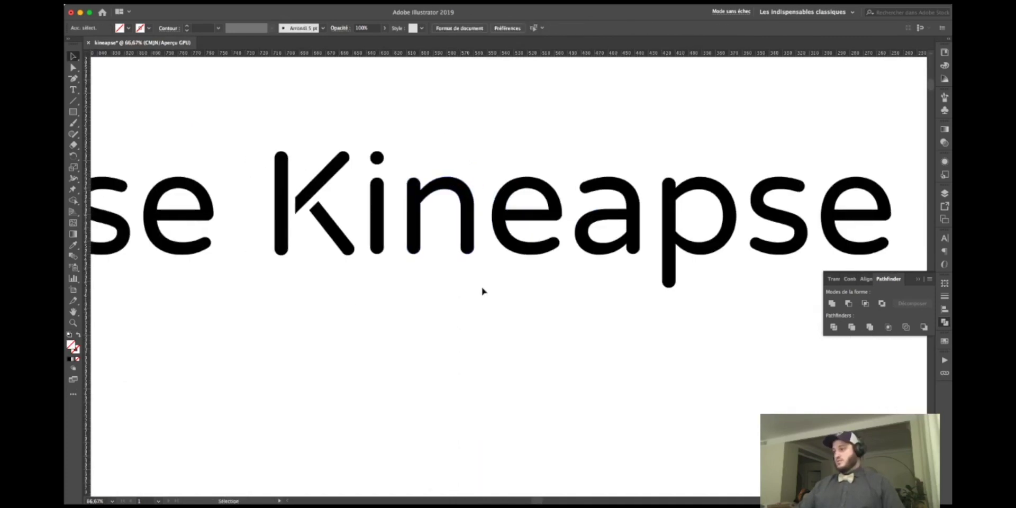
scroll(529, 299, "right", 2)
scroll(477, 275, "right", 2)
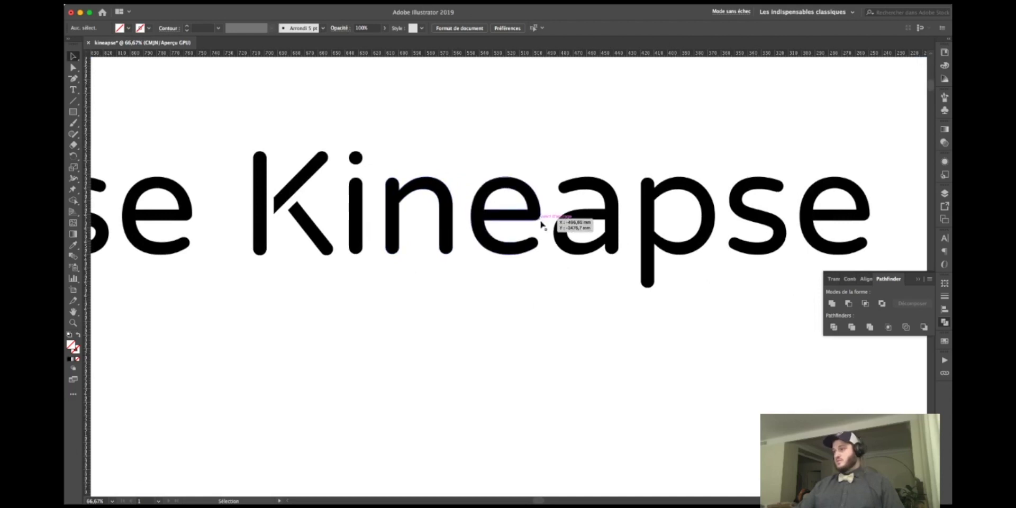
left_click(749, 254)
scroll(164, 118, "right", 5)
scroll(348, 162, "down", 4)
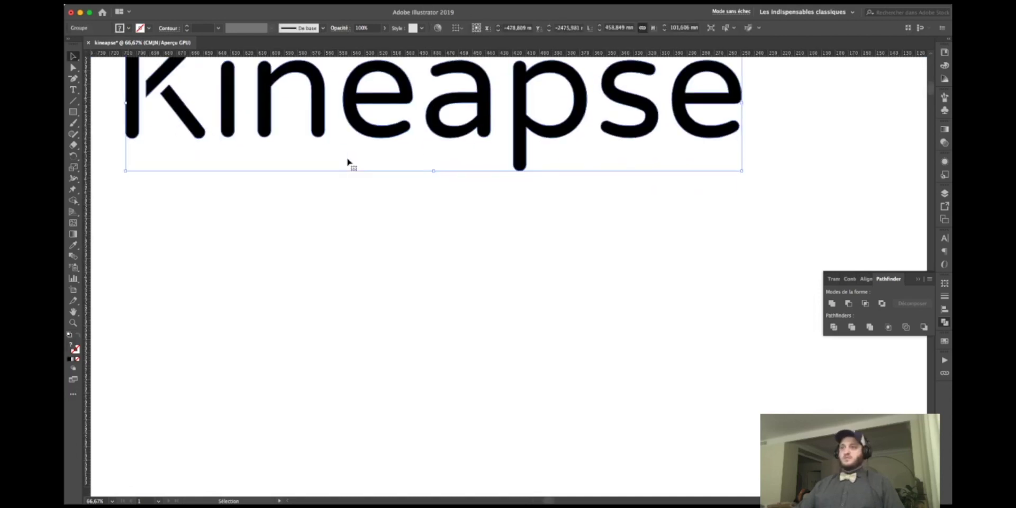
scroll(348, 162, "left", 3)
Nudge the 'se' letters, then the final 'e', of the lower Kineapse copy left.
key("ctrl+minus")
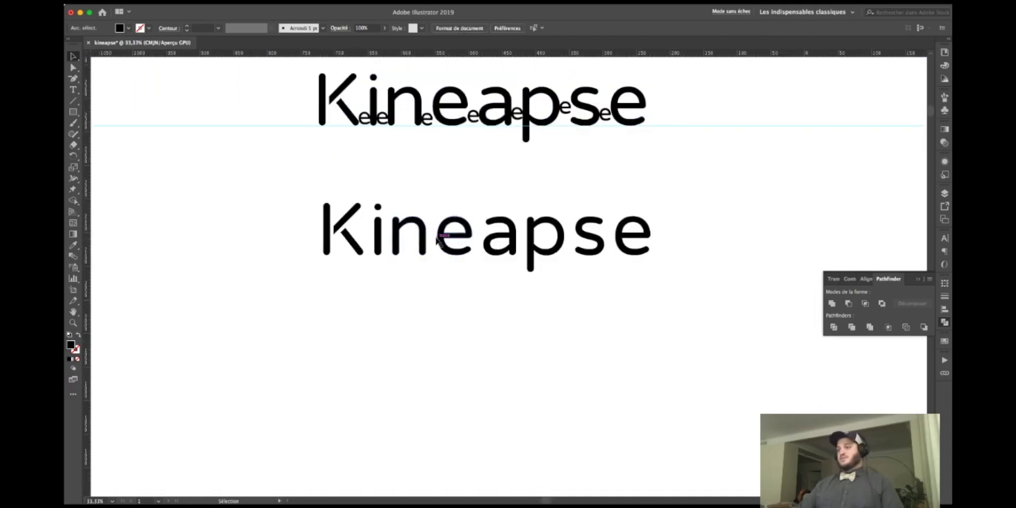
double_click(445, 238)
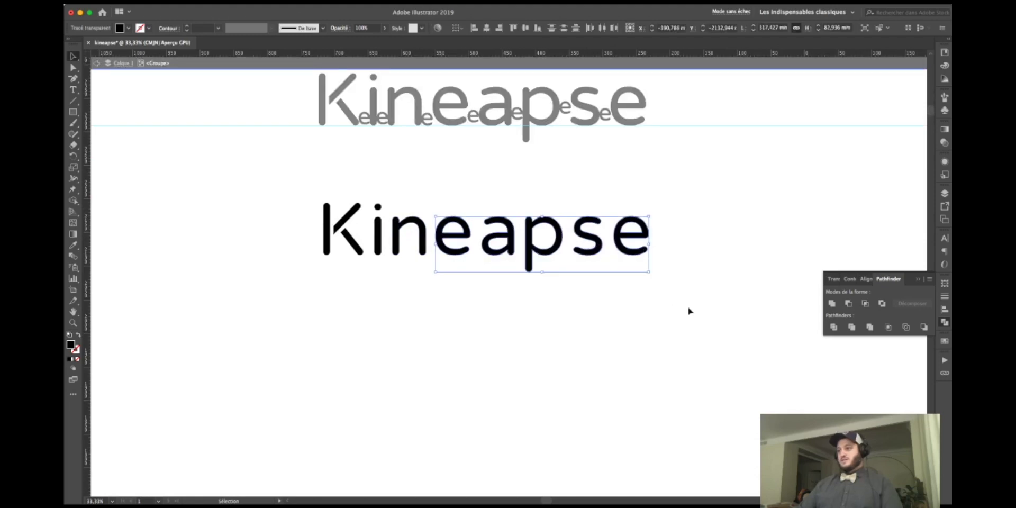
left_click_drag(713, 311, 499, 200)
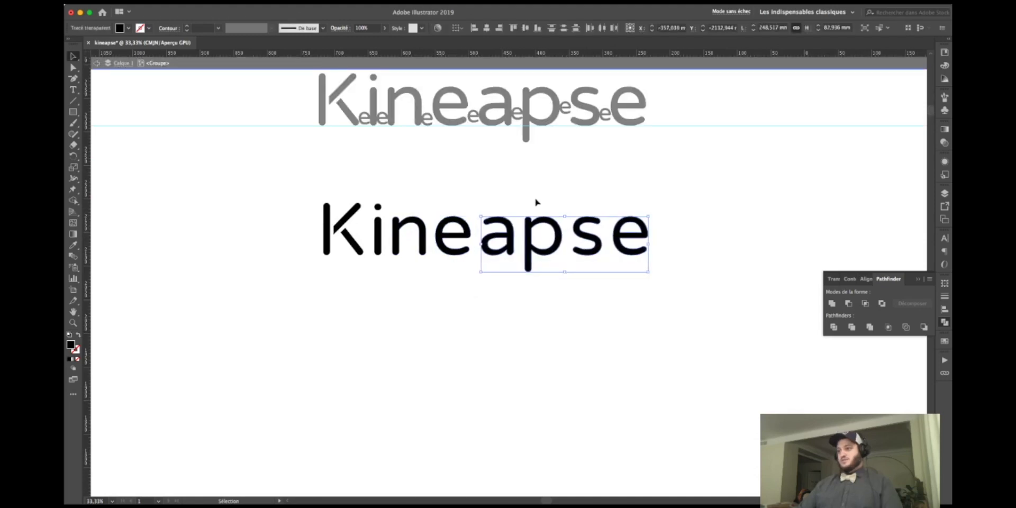
left_click_drag(688, 227, 563, 258)
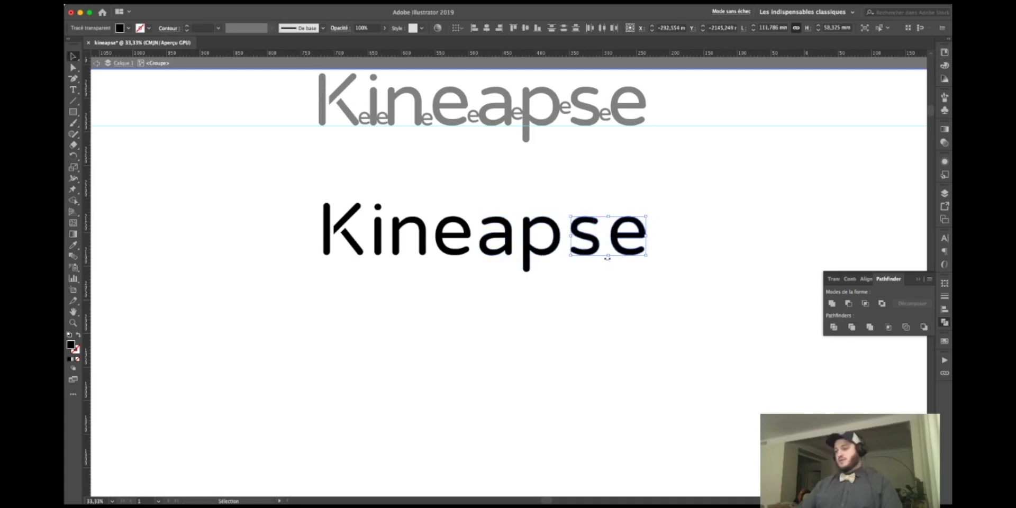
key("Left")
key("Left")
key("Left")
key("Left")
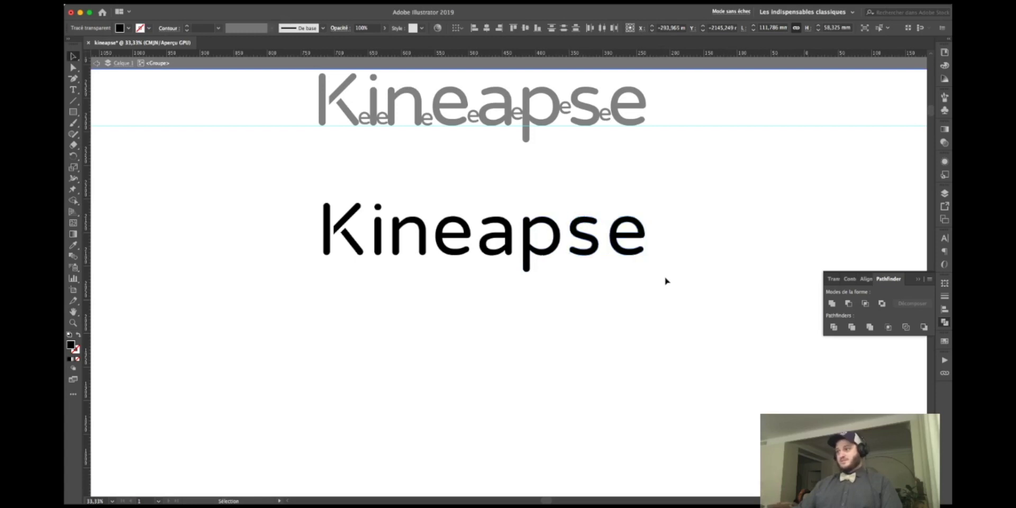
left_click_drag(663, 279, 624, 222)
key("Left")
key("Left")
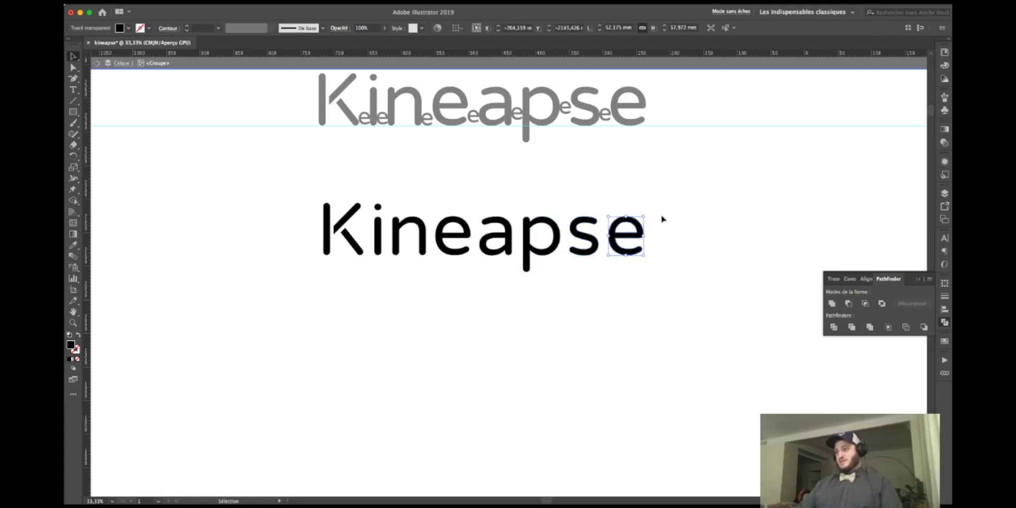
key("Left")
key("Left")
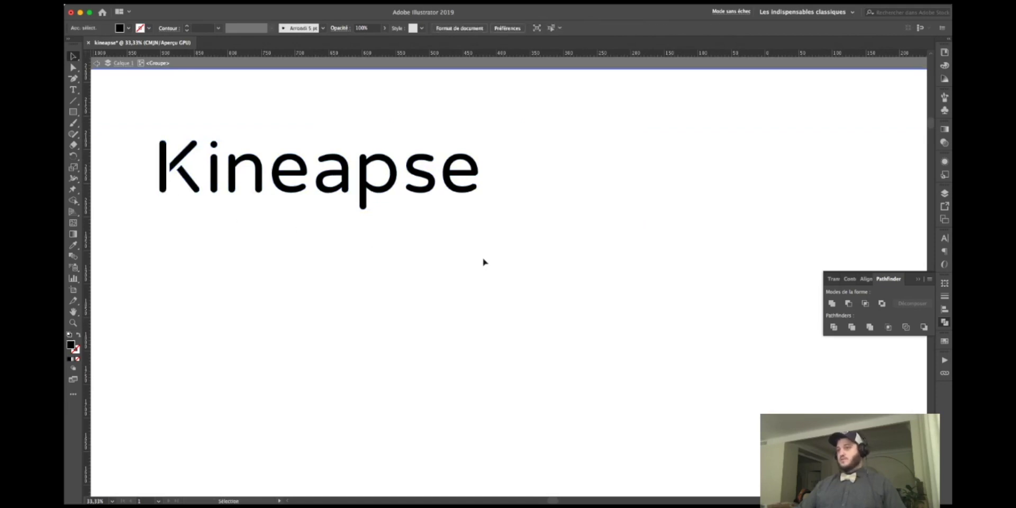
Paste the K symbol and move it up beside the Kineapse wordmark.
scroll(483, 261, "right", 5)
key("ctrl+v")
left_click_drag(505, 270, 490, 164)
left_click(522, 235)
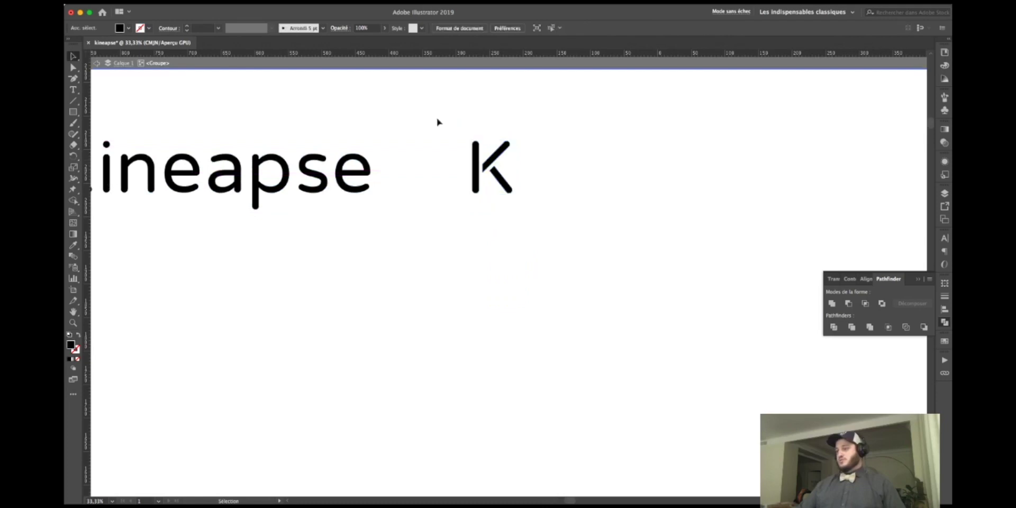
Select the black Kineapse wordmark and the small black K symbol to review them.
key("ctrl+Left")
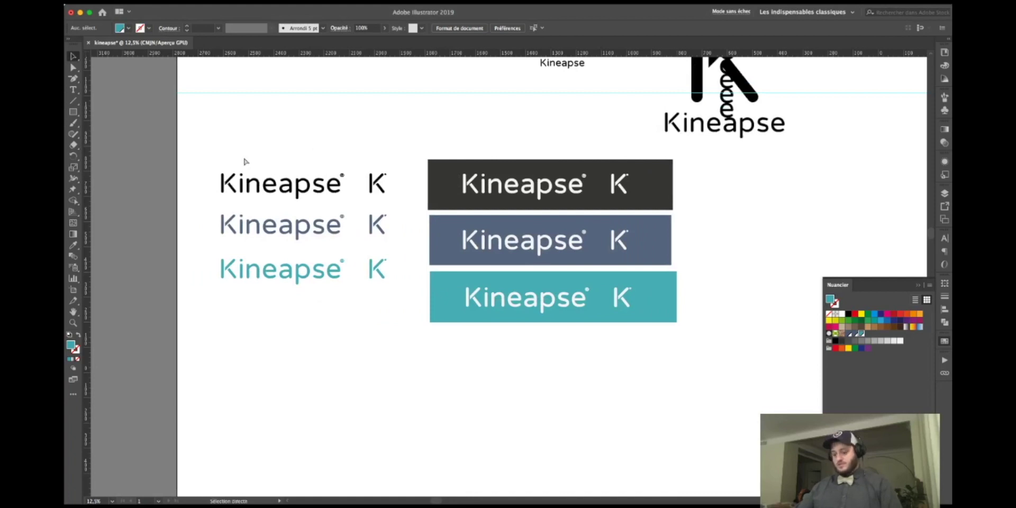
scroll(245, 160, "up", 5)
scroll(245, 161, "left", 10)
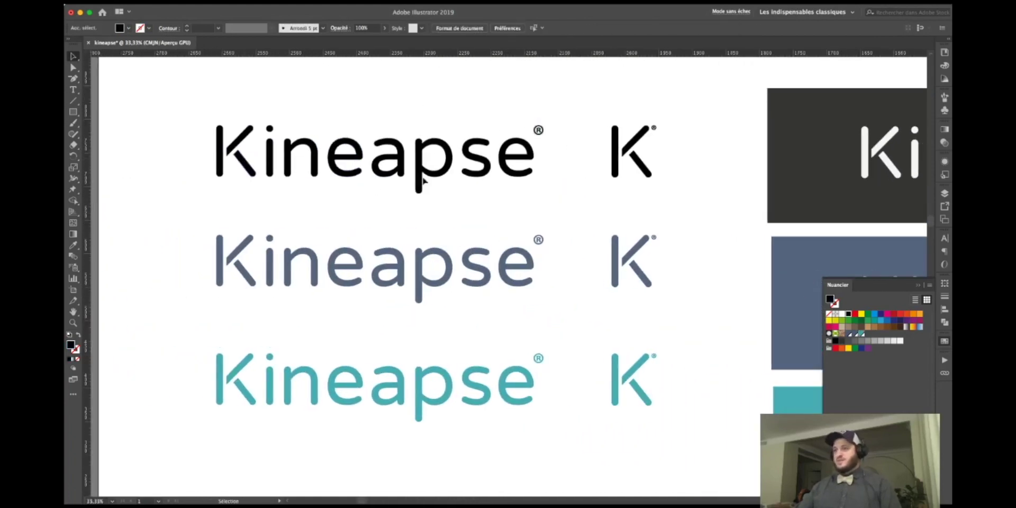
left_click_drag(556, 198, 184, 109)
left_click(387, 99)
scroll(459, 194, "down", 1)
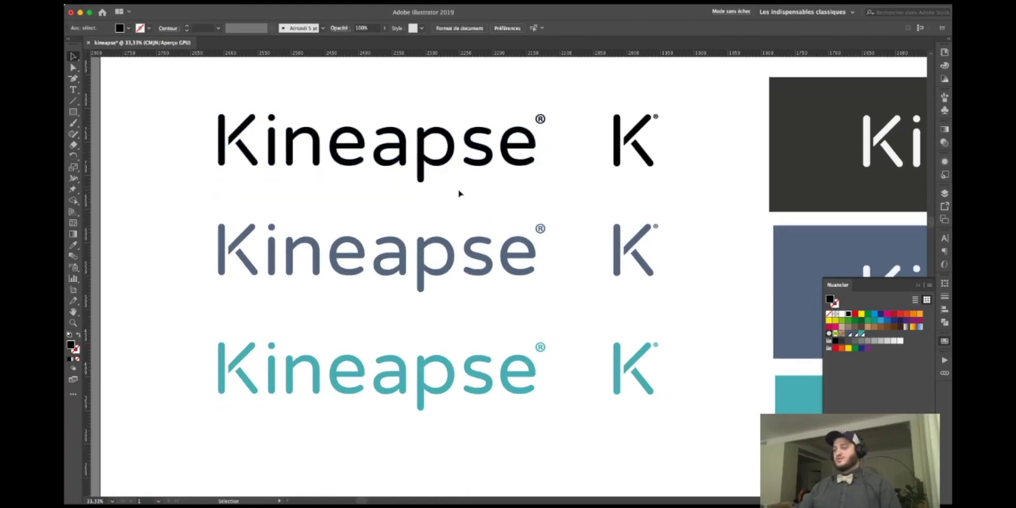
scroll(460, 193, "right", 4)
left_click_drag(500, 108, 601, 174)
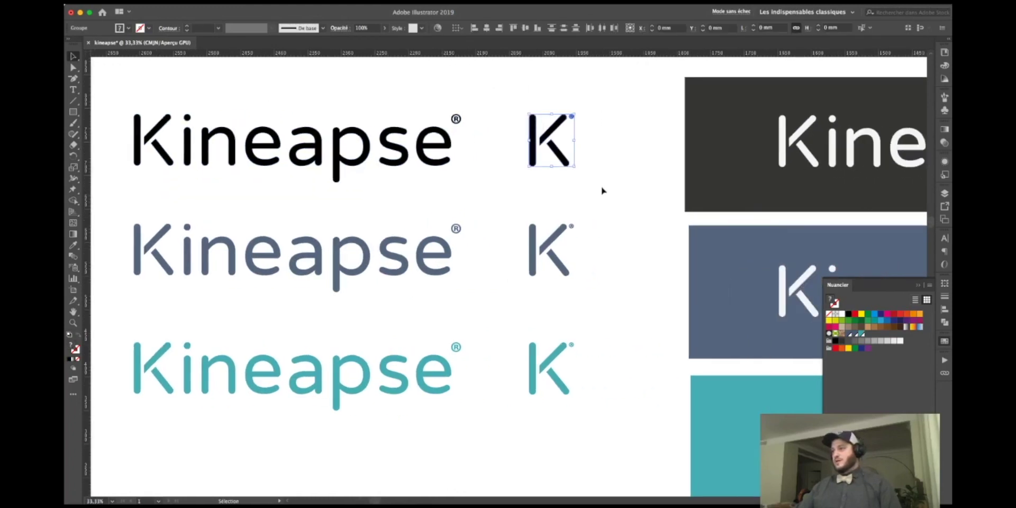
scroll(602, 191, "up", 2)
scroll(630, 236, "down", 4)
scroll(630, 235, "right", 5)
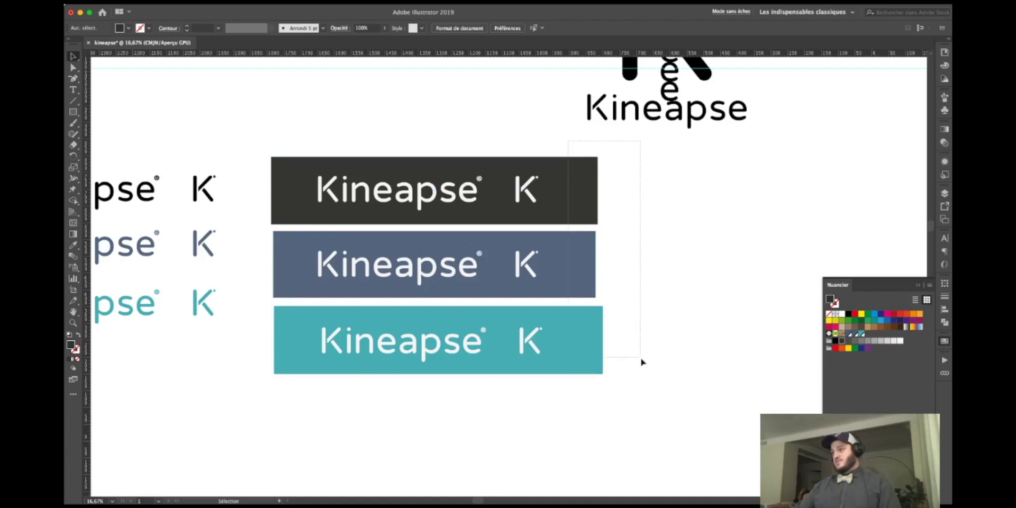
Review the three wordmark colour variants and the three coloured bars with logos.
left_click_drag(571, 143, 667, 368)
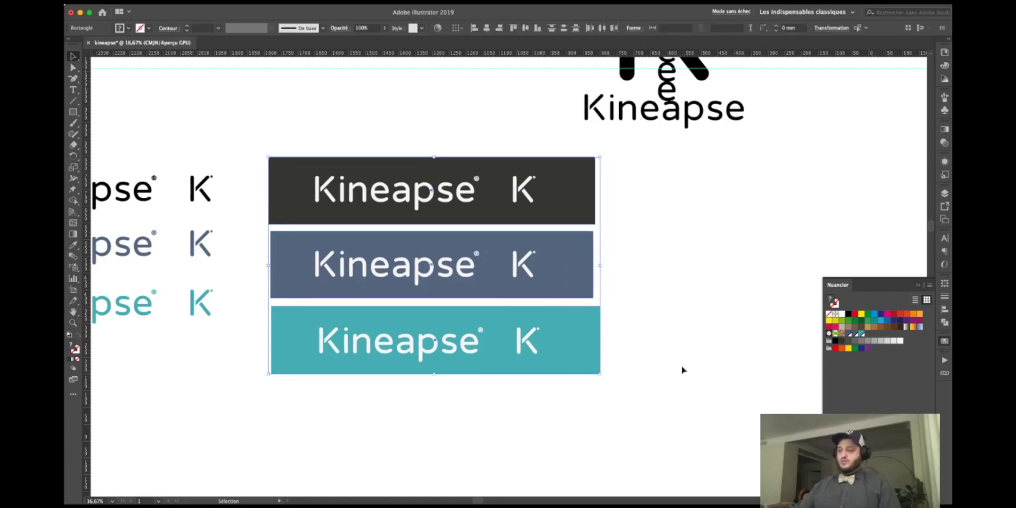
scroll(683, 370, "right", 1)
left_click(682, 370)
scroll(682, 369, "left", 8)
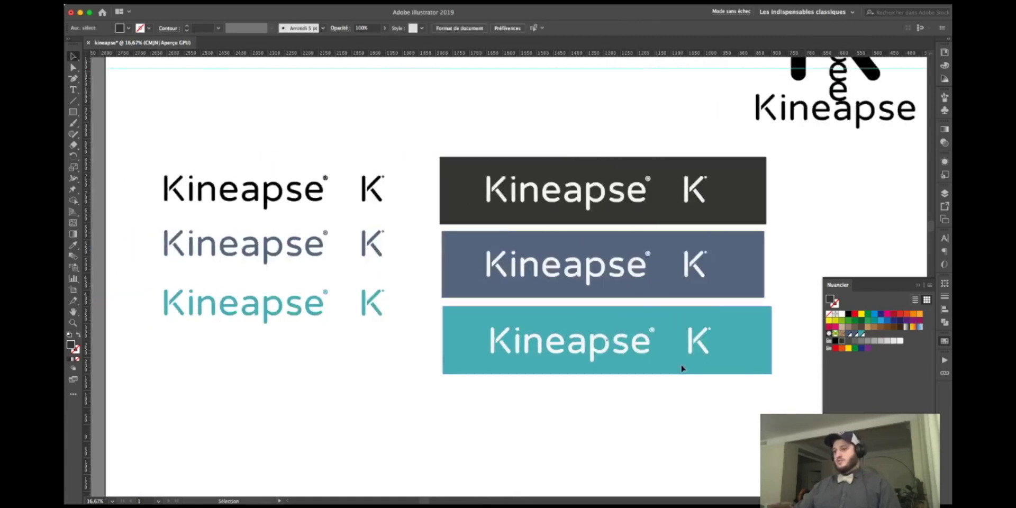
left_click_drag(122, 142, 397, 326)
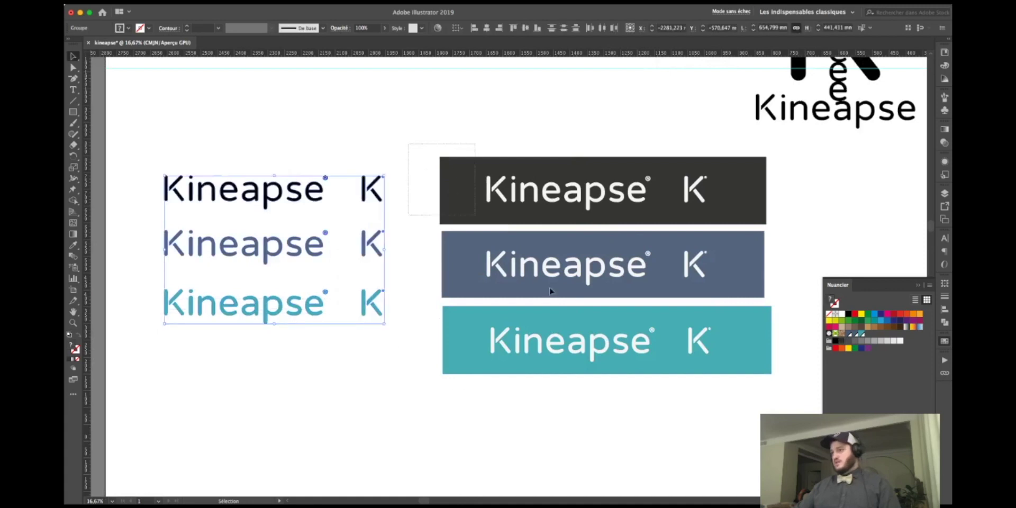
left_click_drag(408, 144, 770, 413)
left_click(770, 413)
scroll(769, 412, "right", 1)
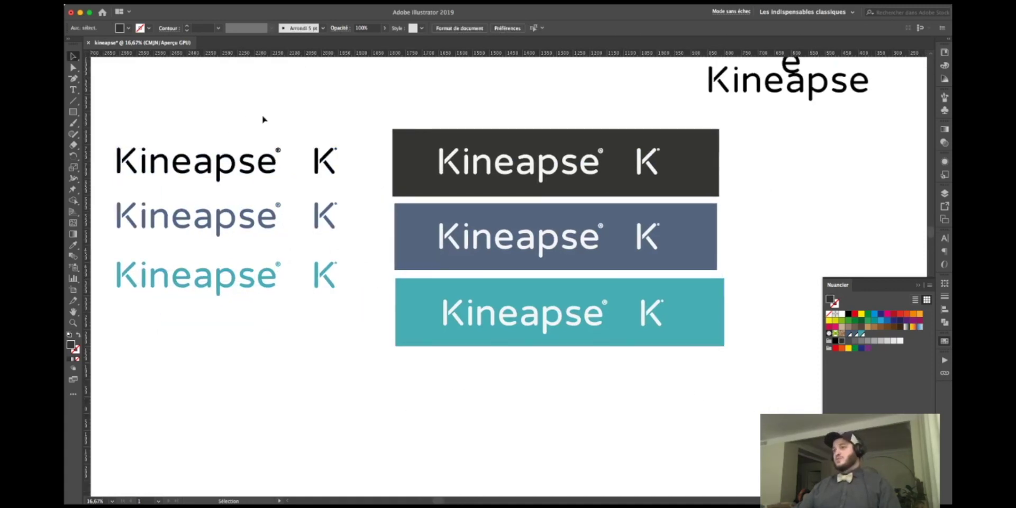
key("ctrl+Left")
key("ctrl+Left")
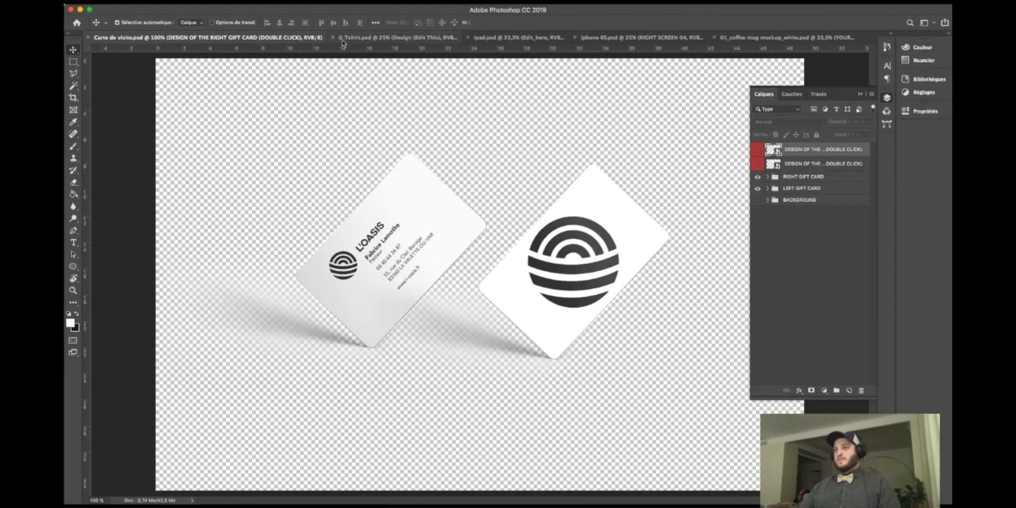
Flip through the t-shirt, iPad, iPhone, coffee mug and business card mockups.
left_click(357, 38)
left_click(466, 38)
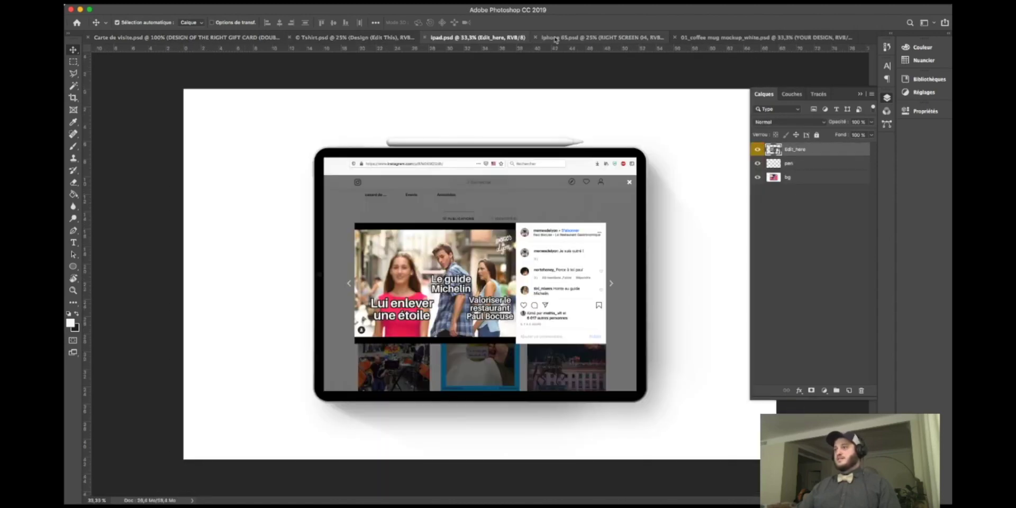
left_click(599, 38)
left_click(715, 38)
left_click(206, 37)
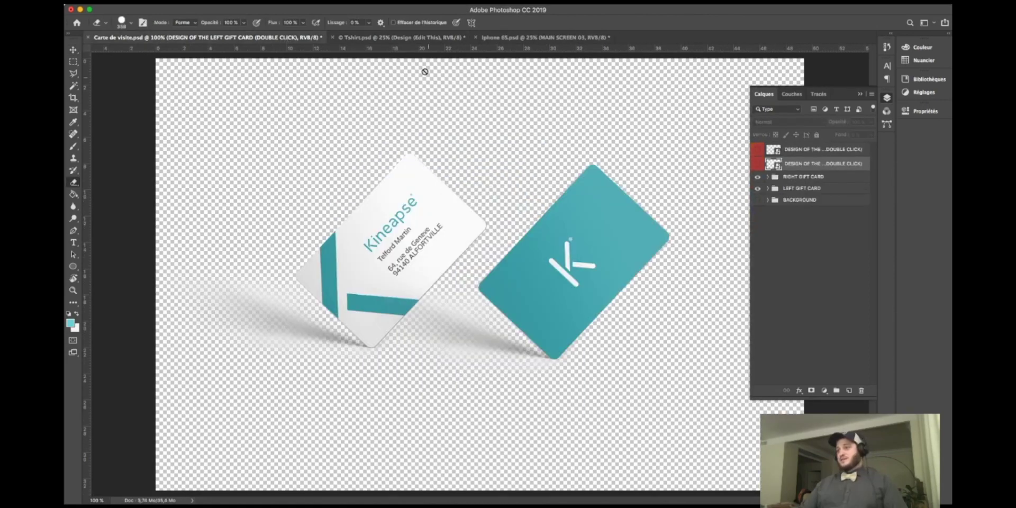
Compare the t-shirt, iPhone and business card mockups, then return to the logo sheet.
left_click(440, 37)
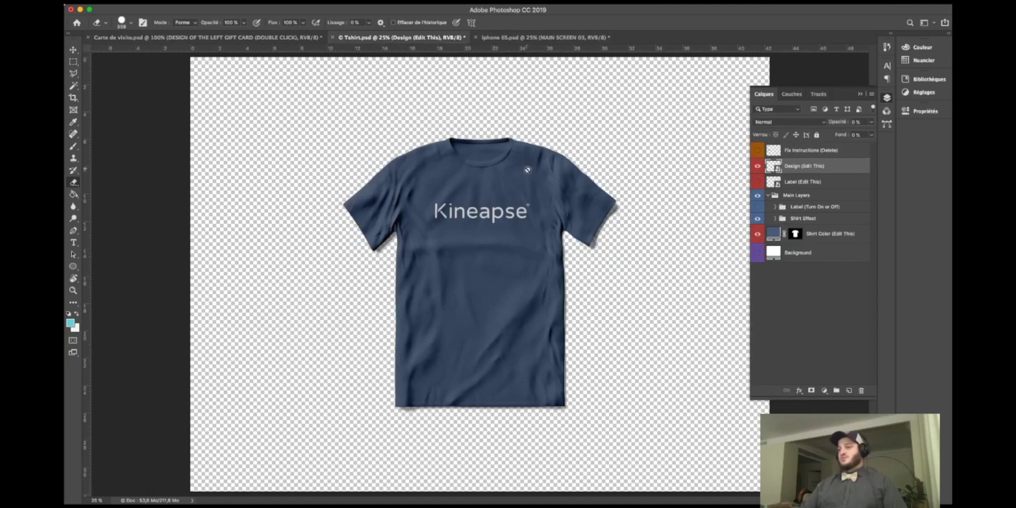
left_click(523, 38)
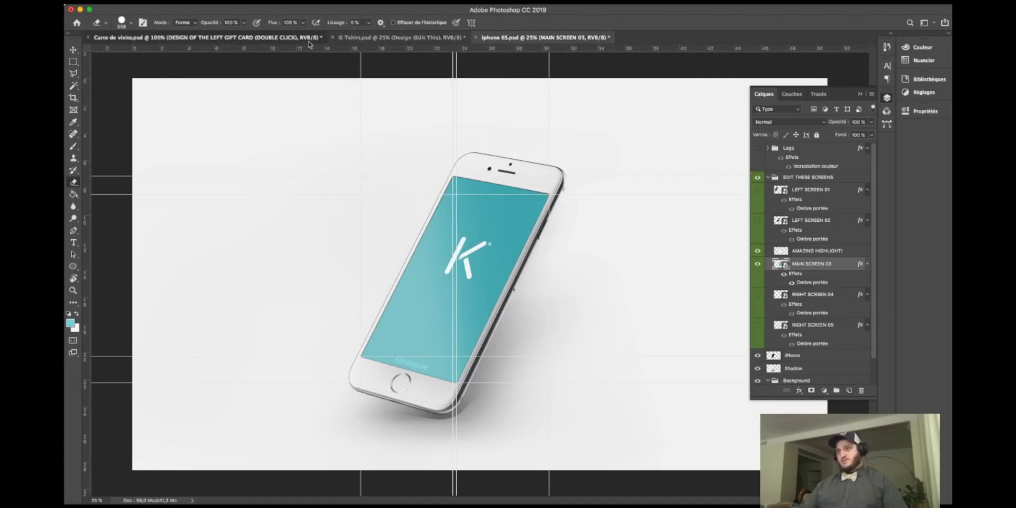
left_click(207, 38)
left_click(402, 37)
left_click(535, 37)
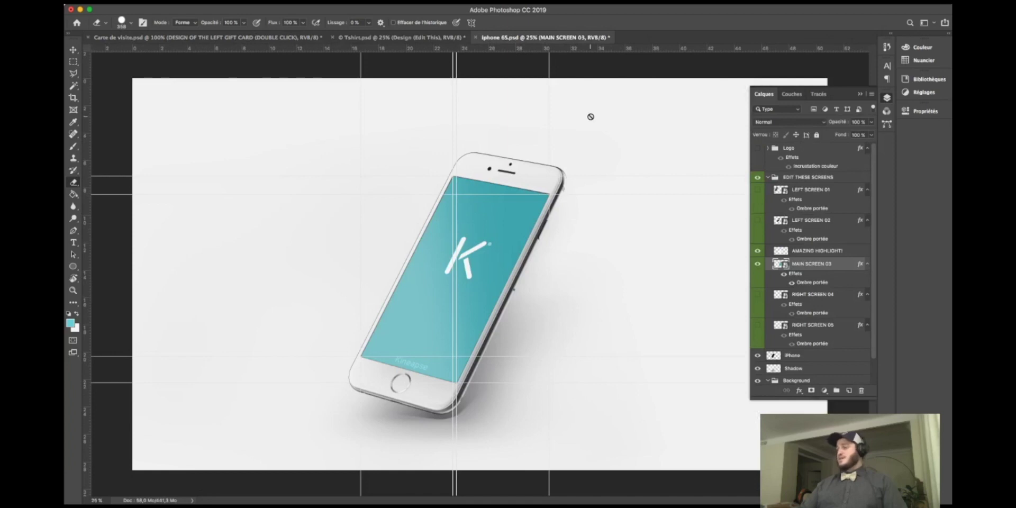
key("super+Tab")
scroll(255, 117, "right", 5)
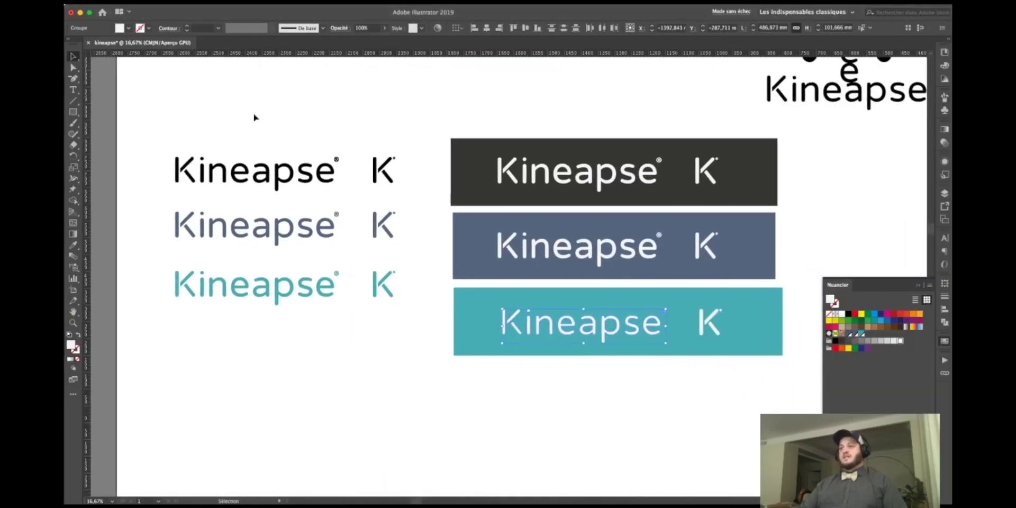
scroll(254, 117, "down", 5)
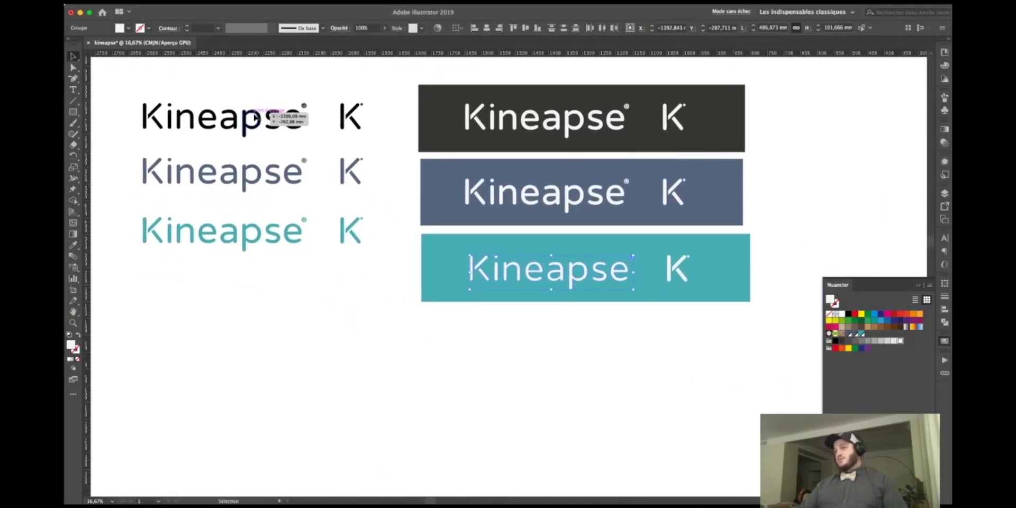
scroll(255, 117, "right", 2)
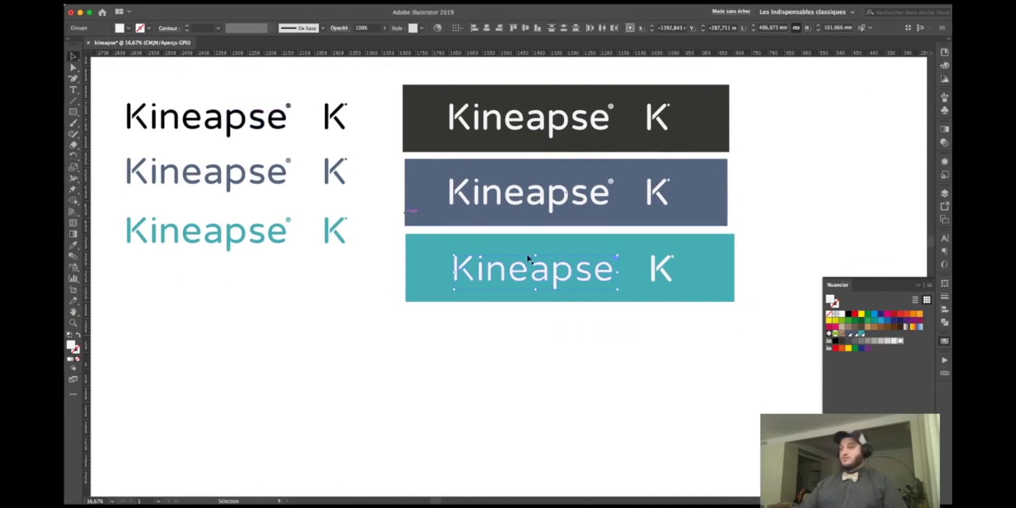
left_click(785, 247)
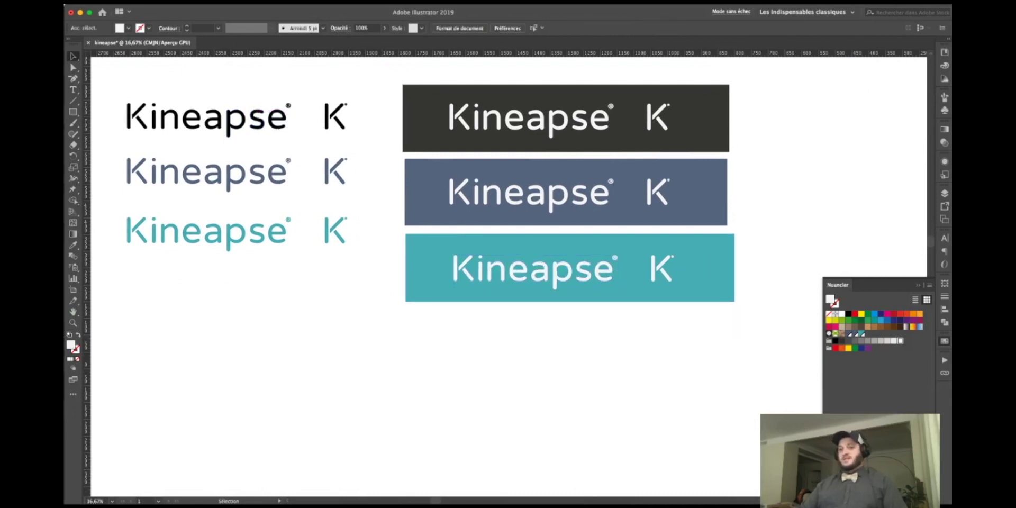